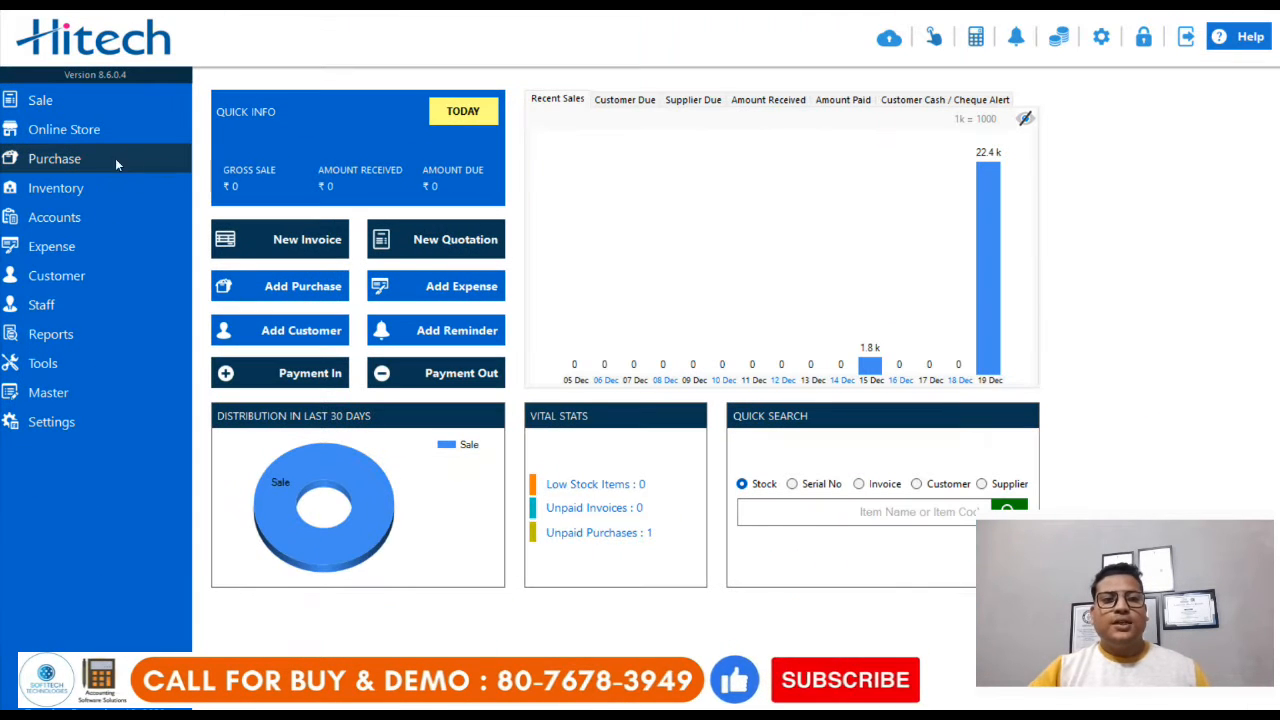
# Step: Start a new purchase bill
pyautogui.click(115, 158)
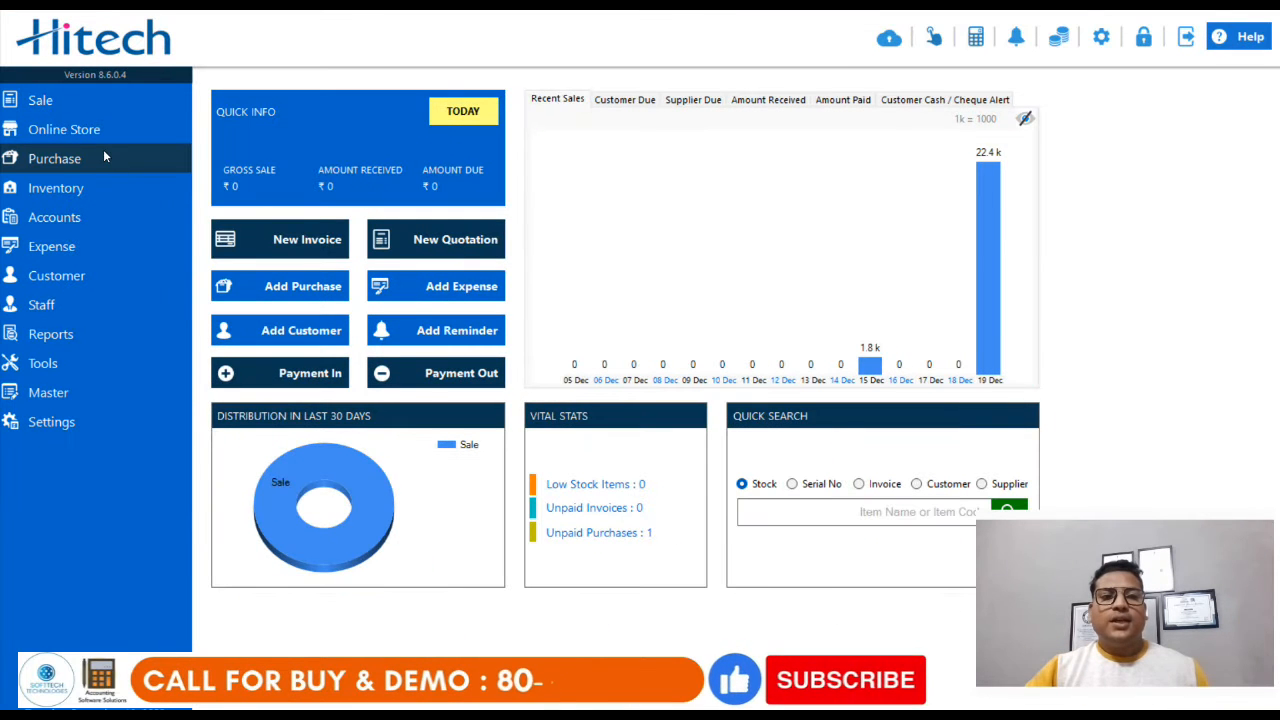
pyautogui.click(104, 156)
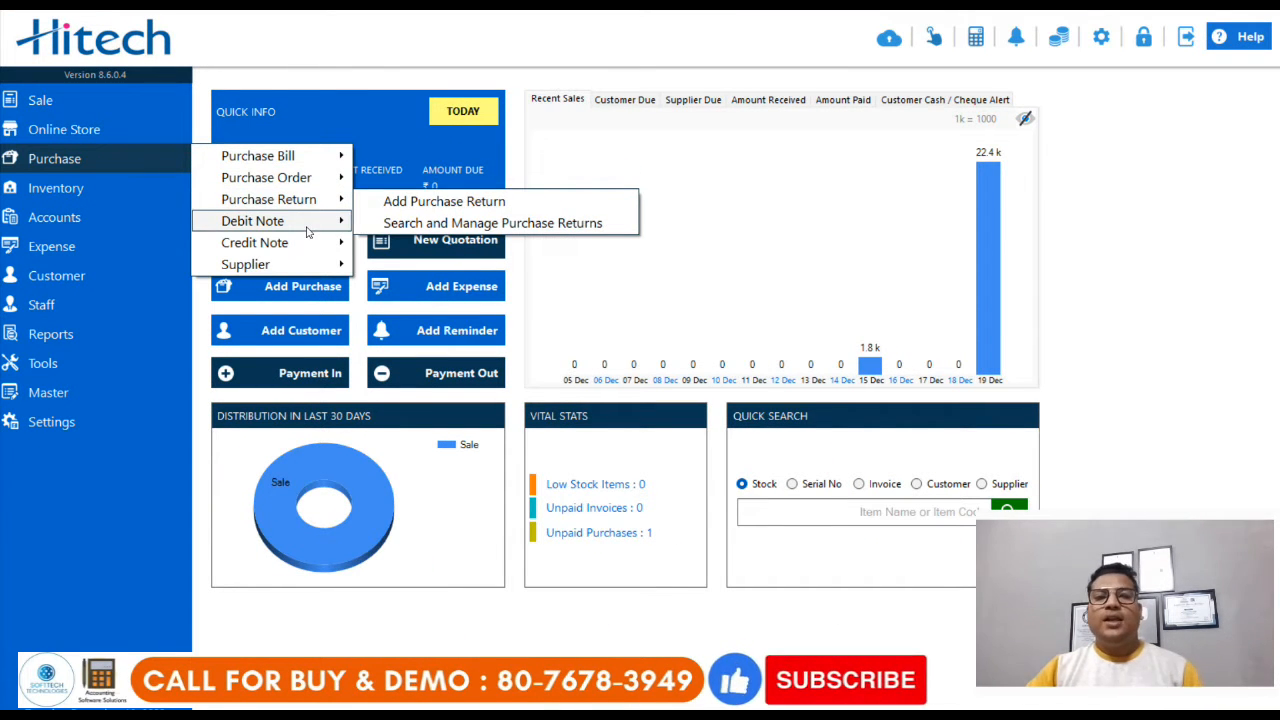
pyautogui.moveTo(307, 232)
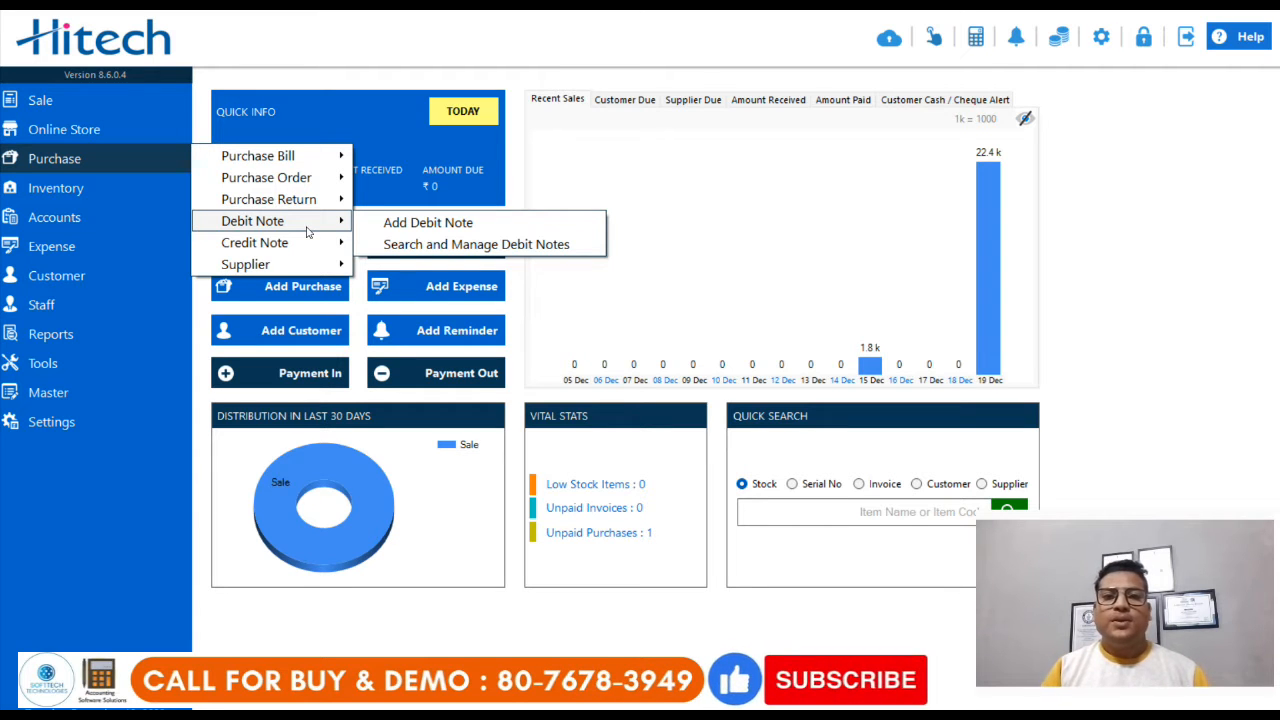
pyautogui.moveTo(310, 162)
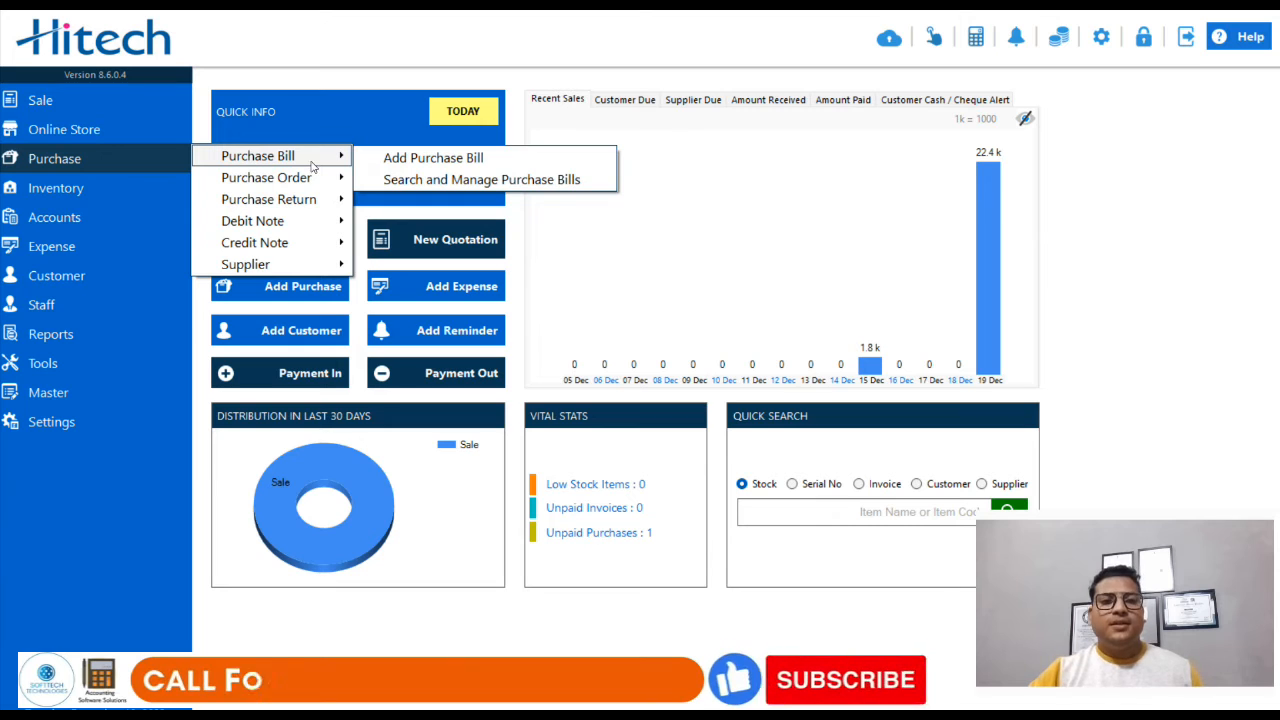
pyautogui.click(433, 157)
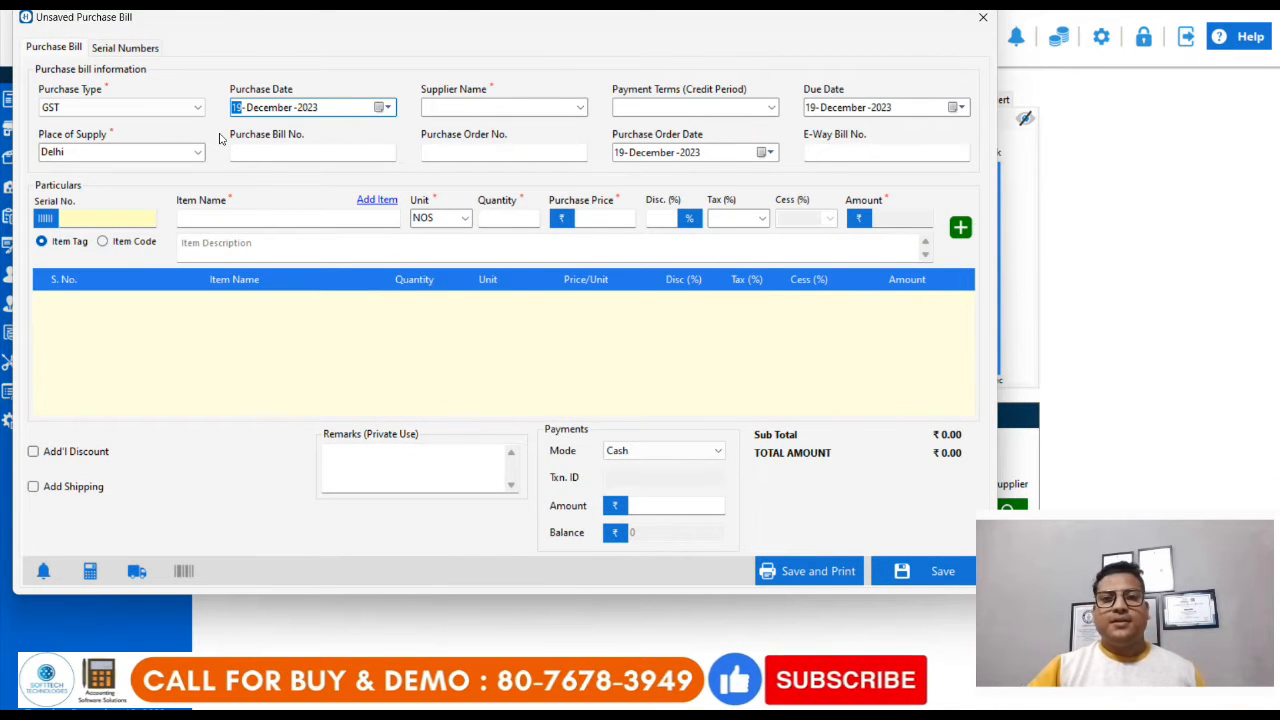
# Step: Choose GST as the purchase type and set the purchase date to 17 December 2023
pyautogui.click(150, 109)
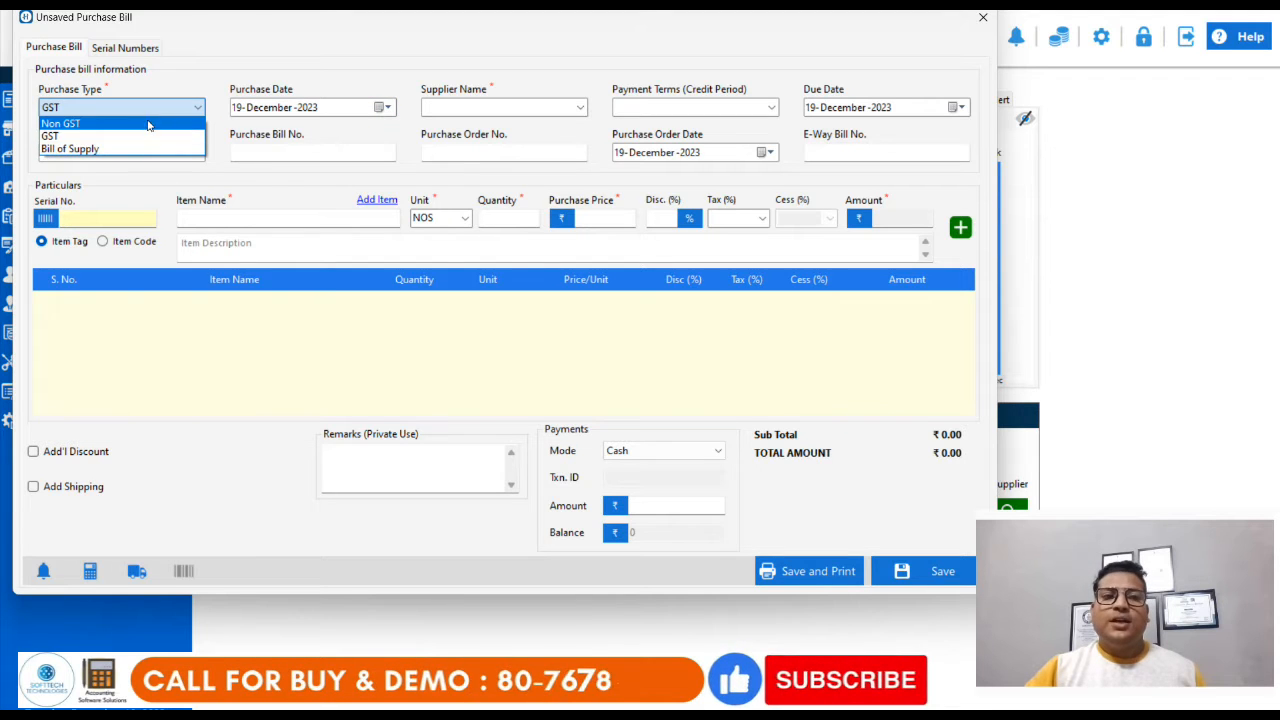
pyautogui.click(145, 137)
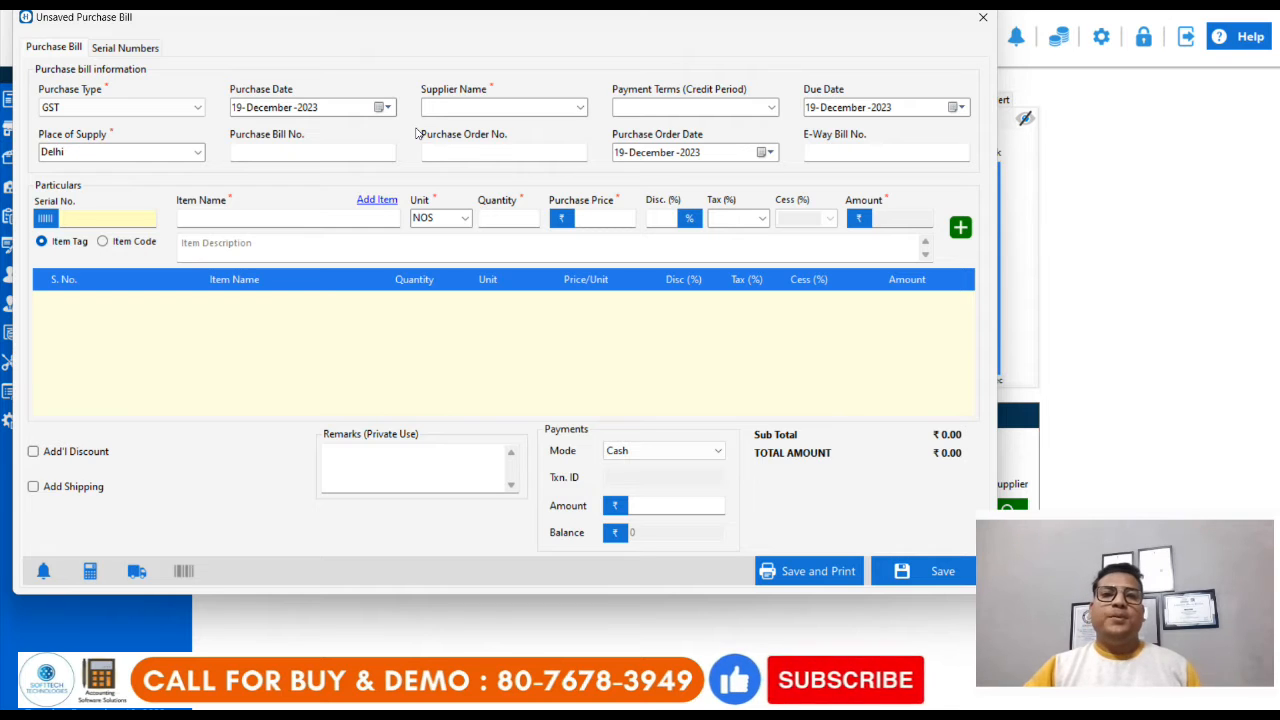
pyautogui.click(382, 107)
pyautogui.click(249, 205)
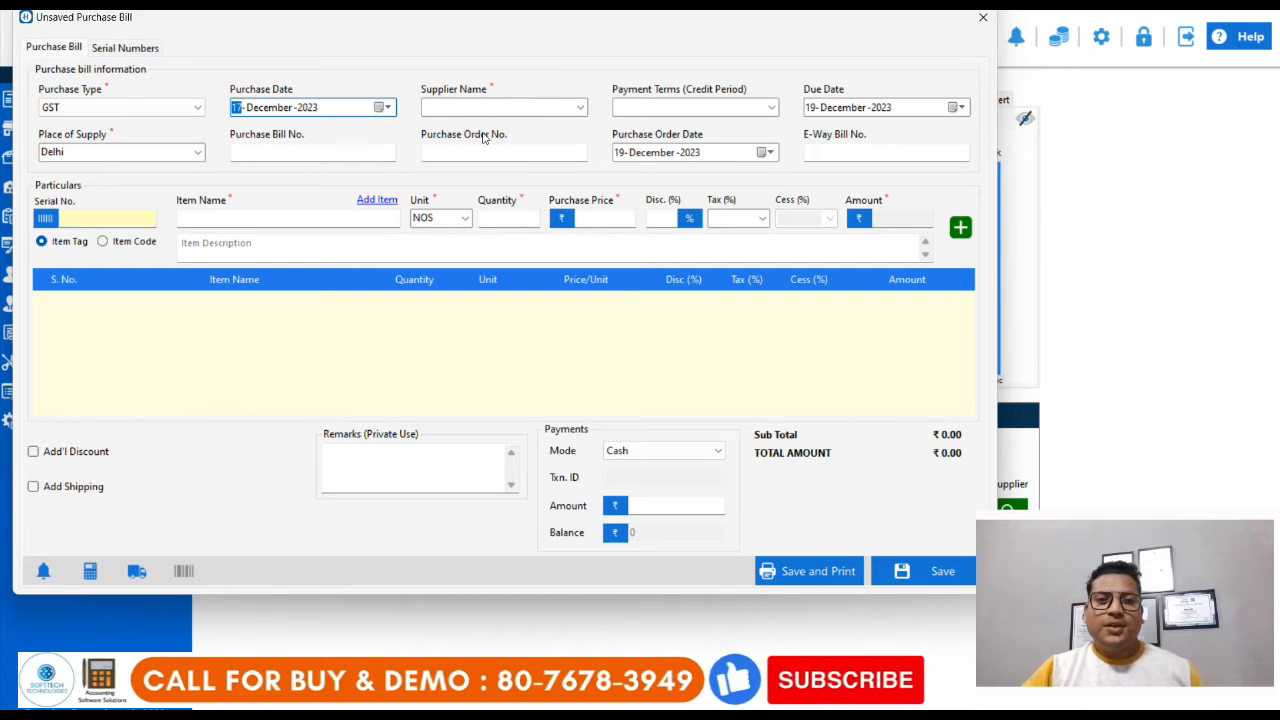
# Step: Choose ADF ENTERPRISES as the supplier and set the payment terms to a credit period of 22
pyautogui.click(578, 108)
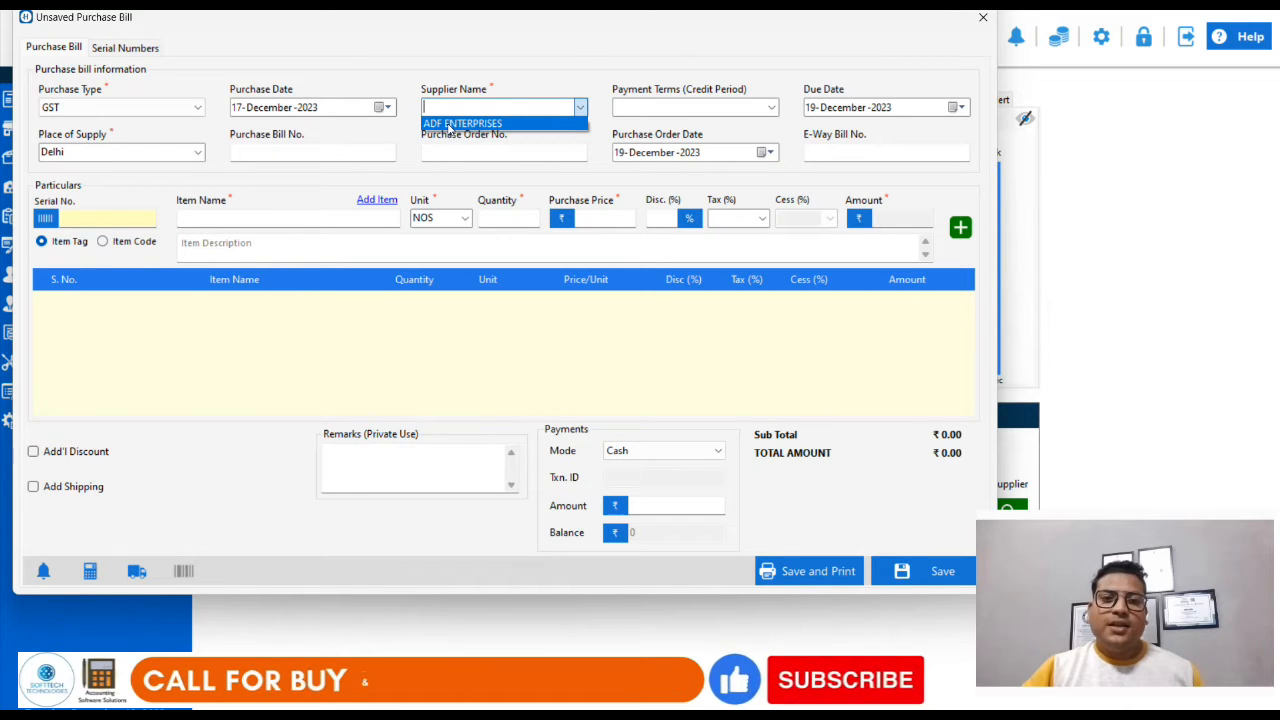
pyautogui.click(463, 124)
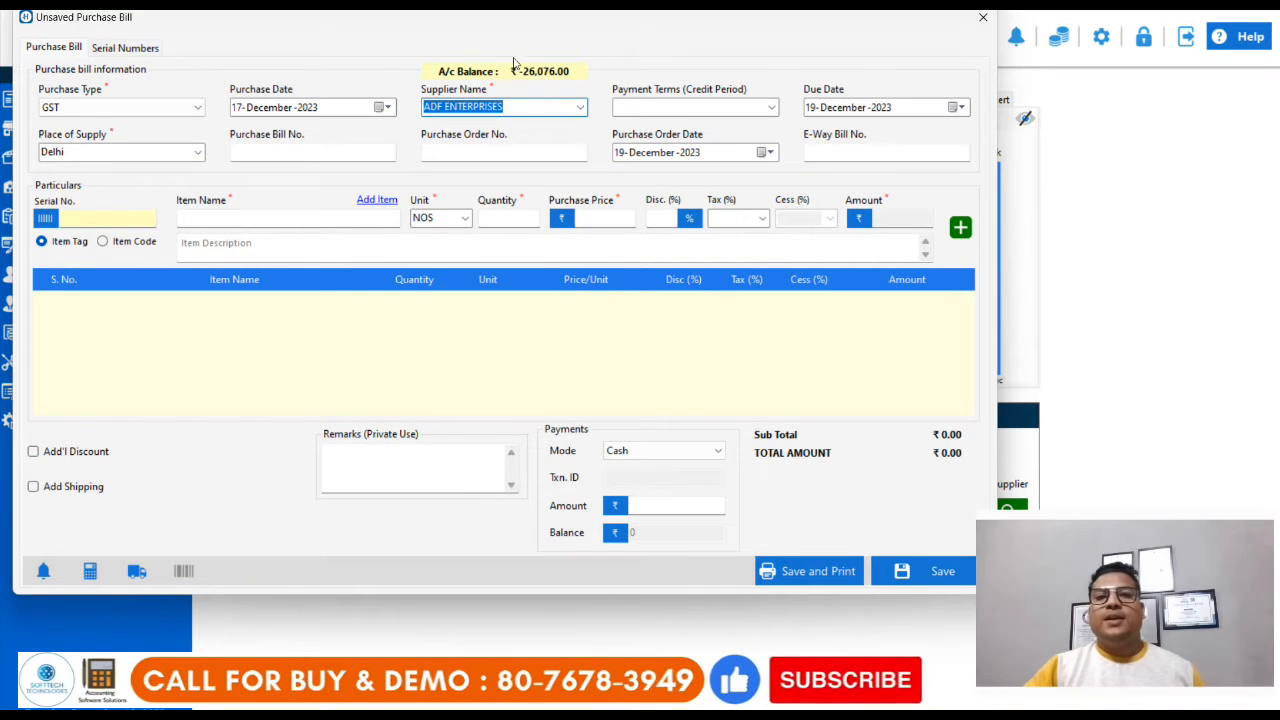
pyautogui.click(772, 108)
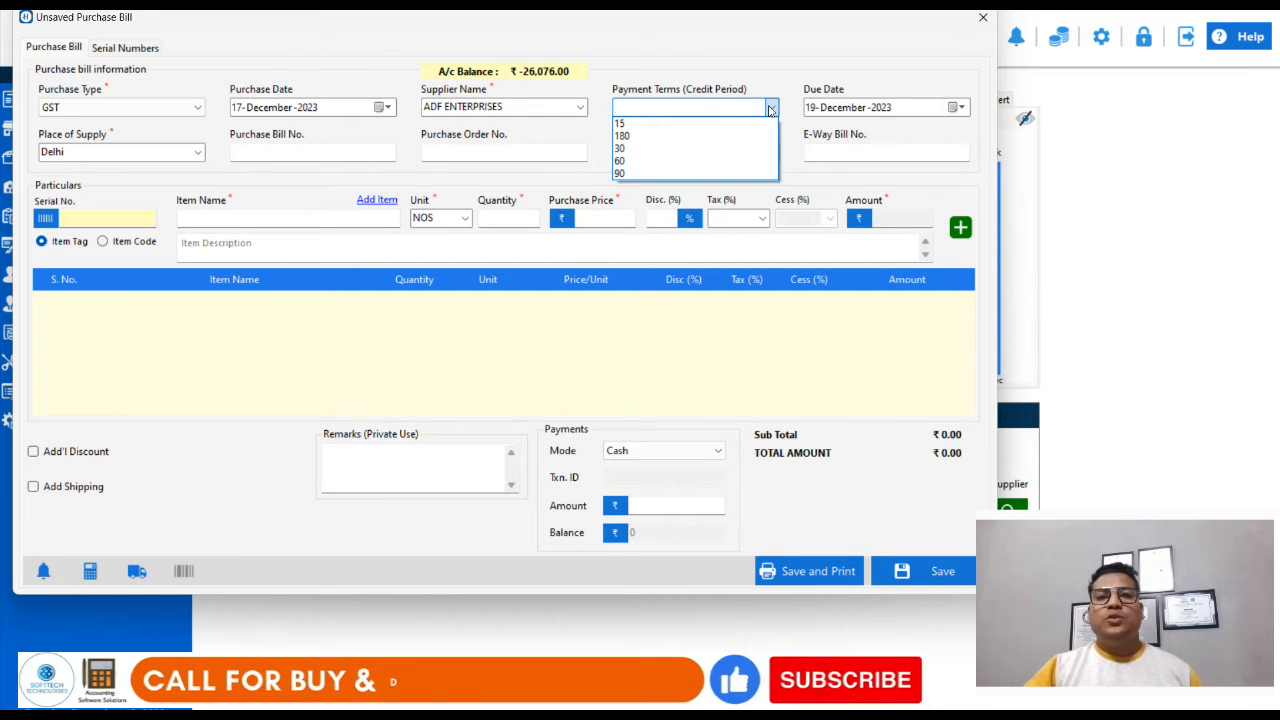
pyautogui.click(665, 148)
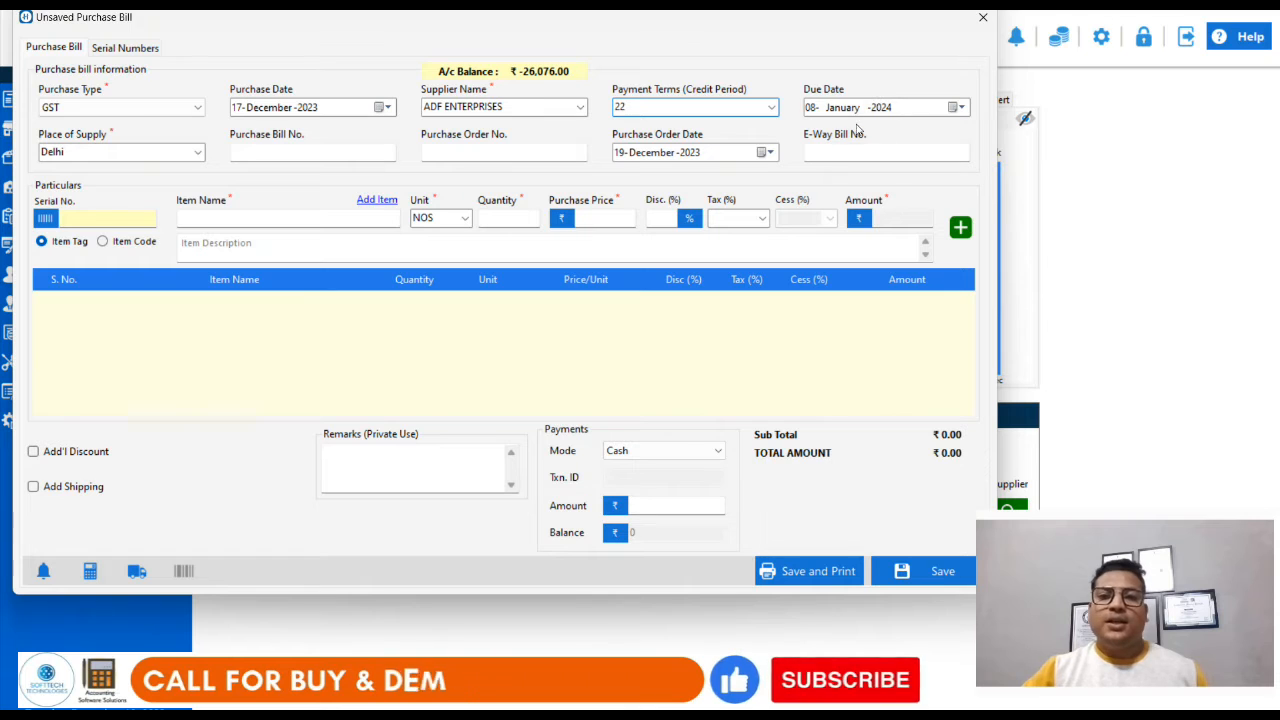
pyautogui.click(133, 151)
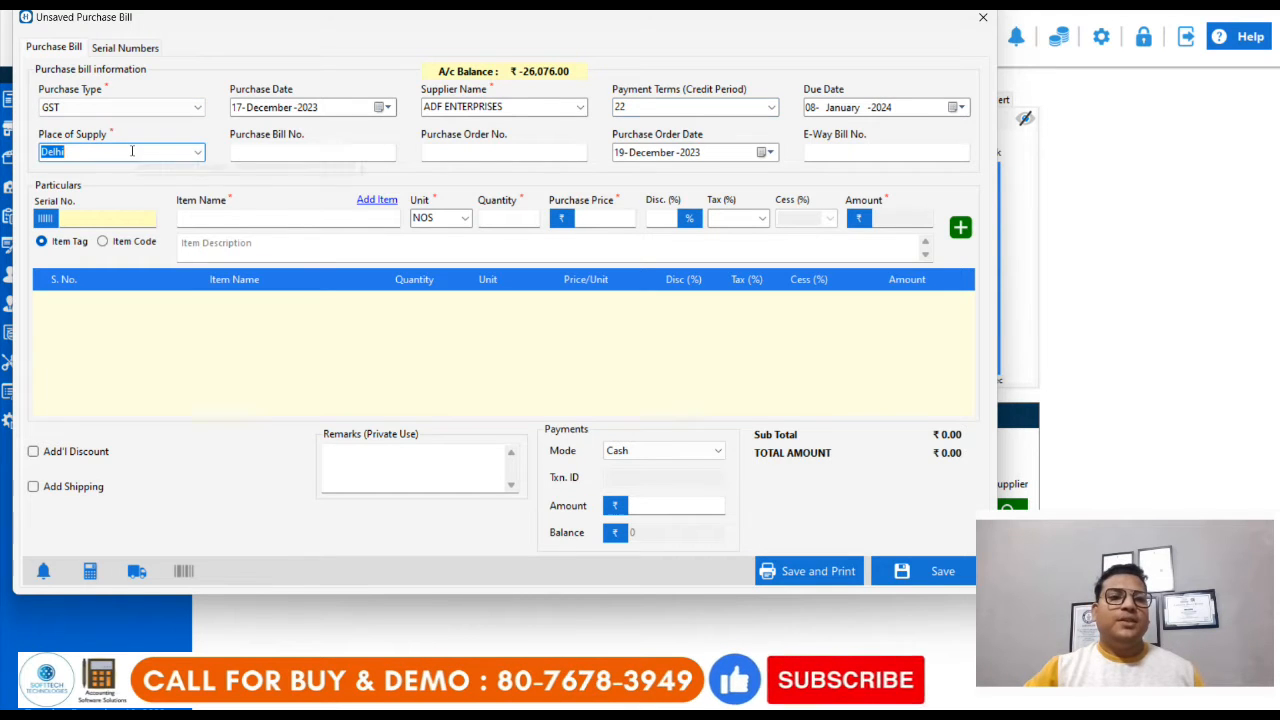
pyautogui.click(424, 110)
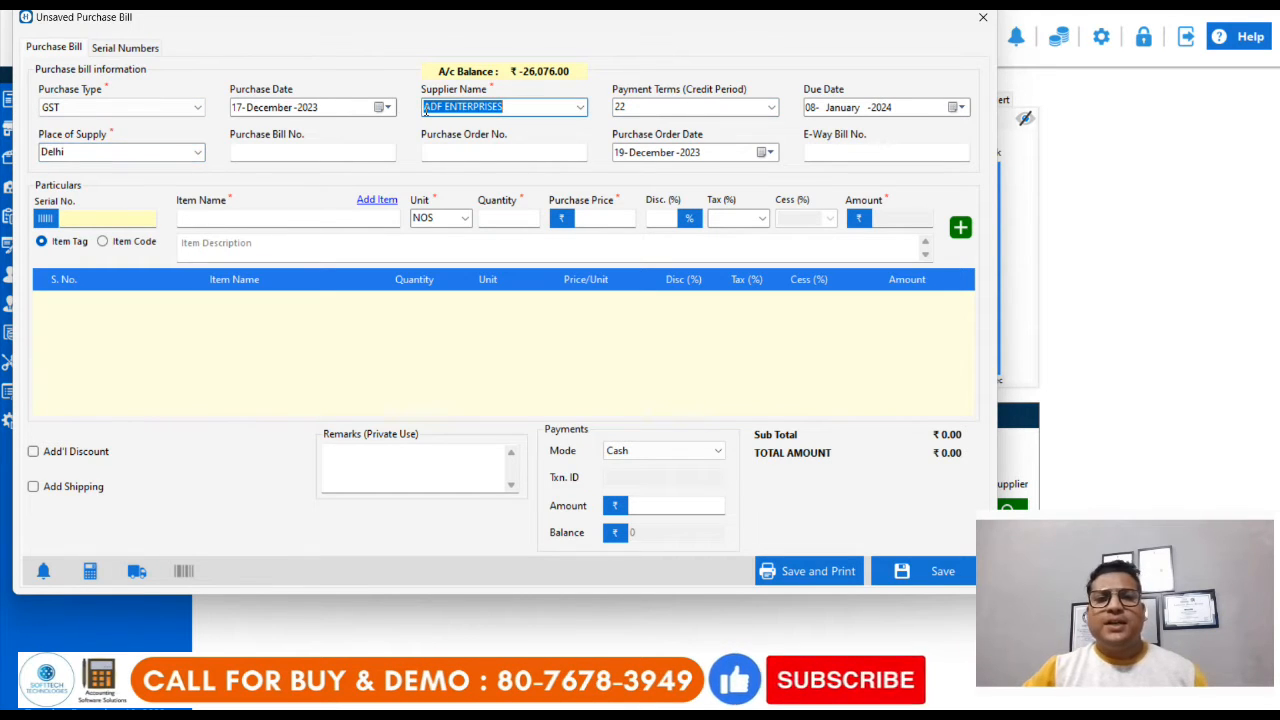
pyautogui.click(131, 152)
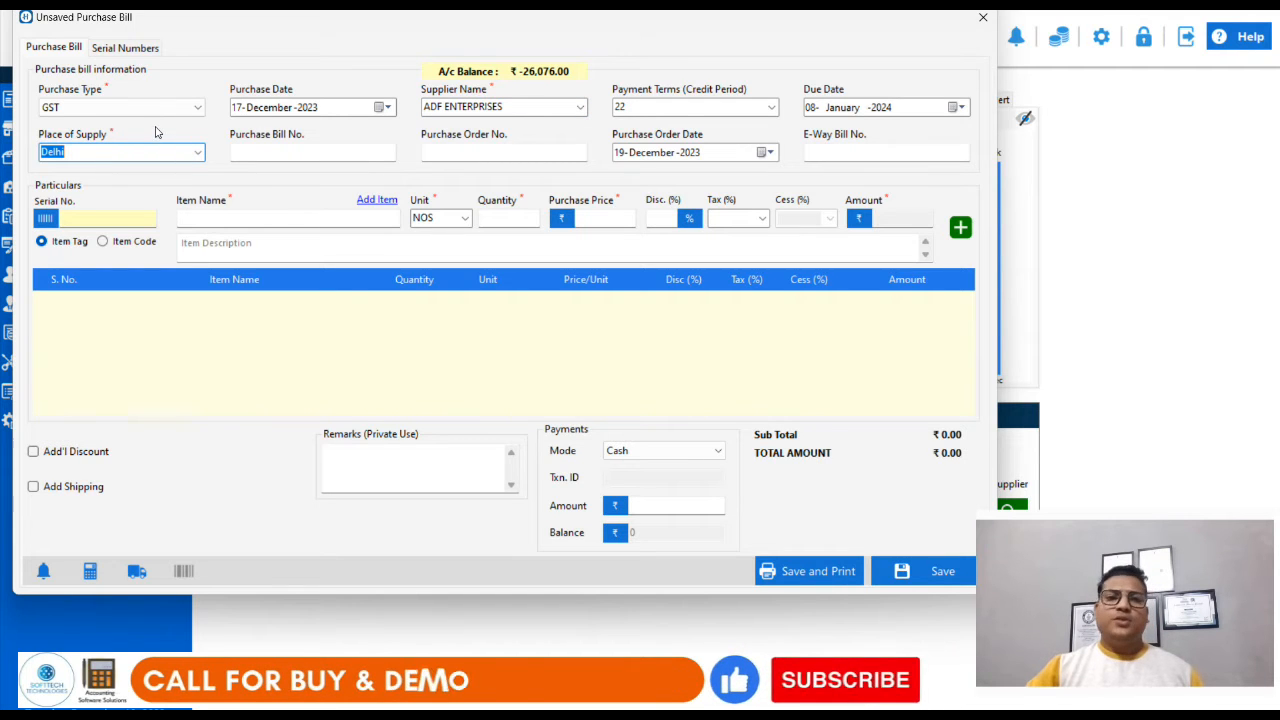
# Step: Enter 456HD as the purchase bill number
pyautogui.click(263, 151)
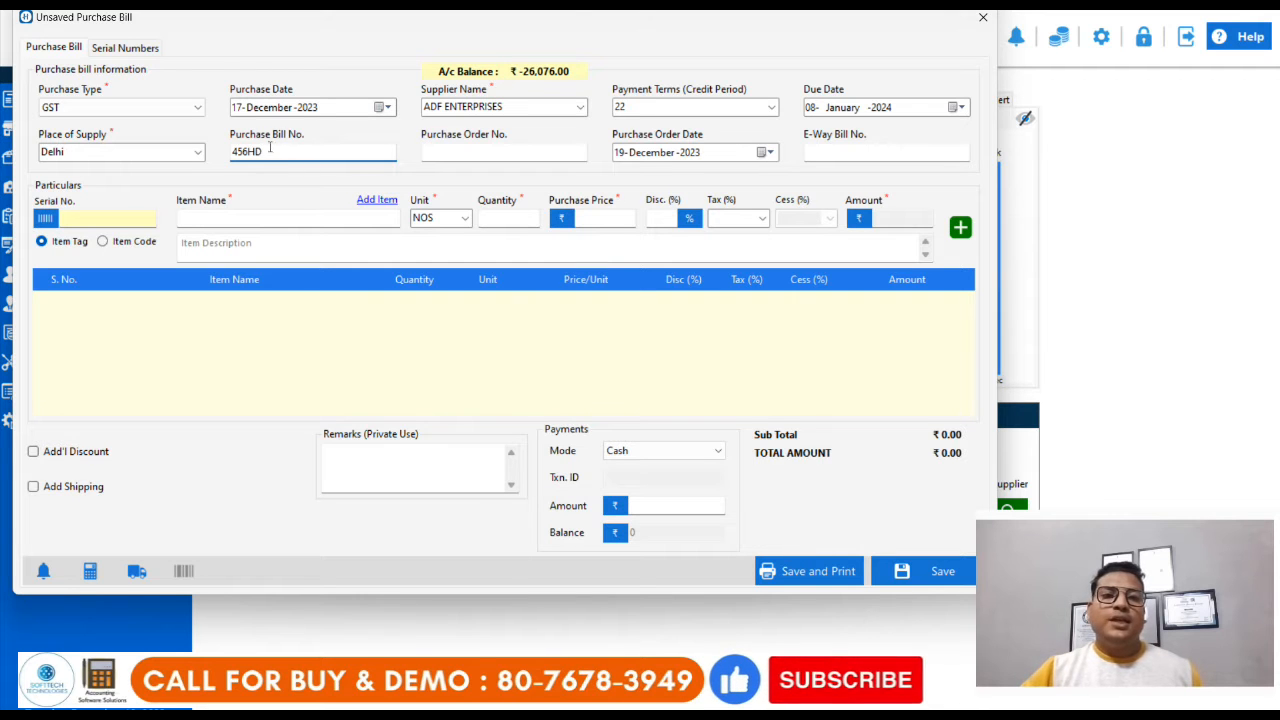
pyautogui.click(480, 151)
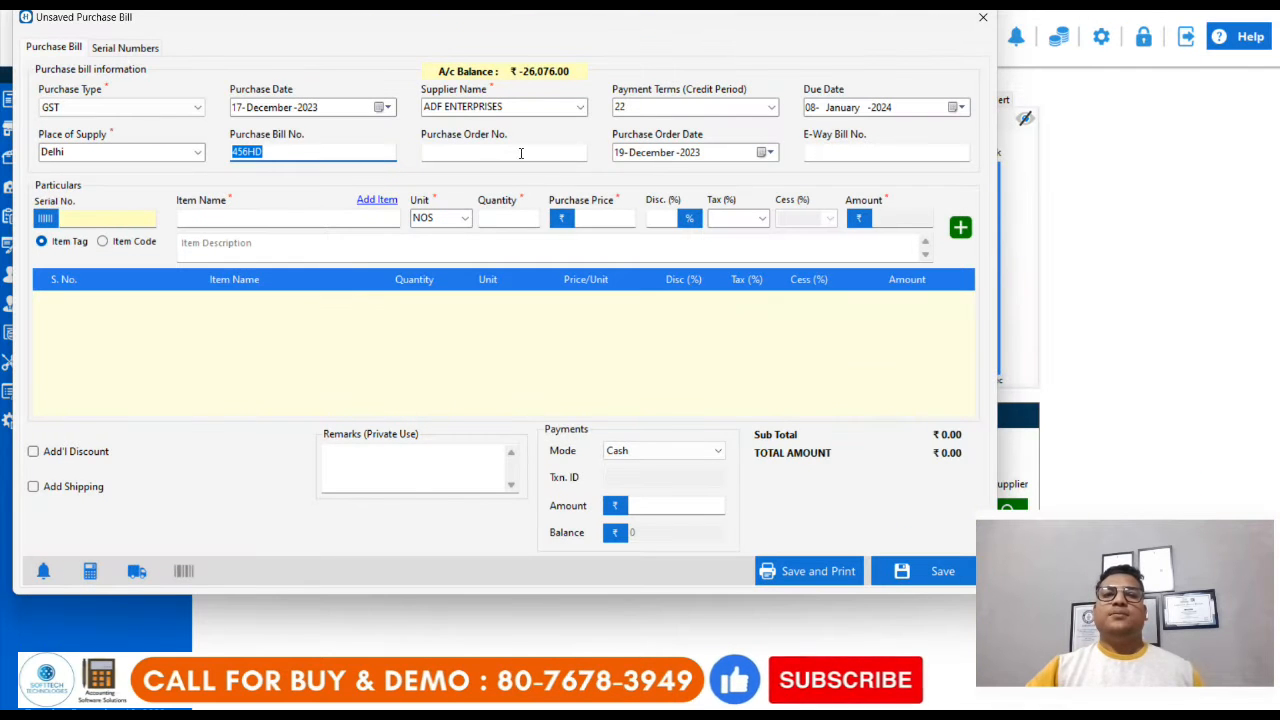
pyautogui.click(517, 151)
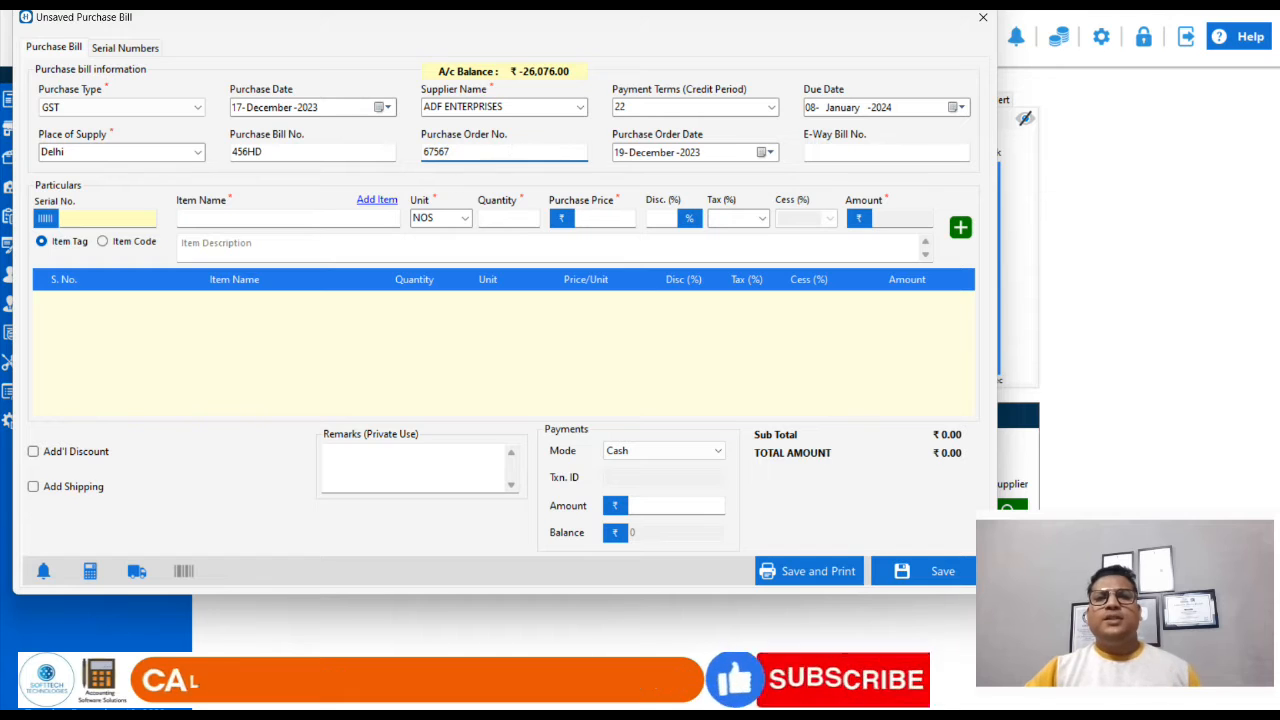
pyautogui.press('BackSpace')
pyautogui.press('BackSpace')
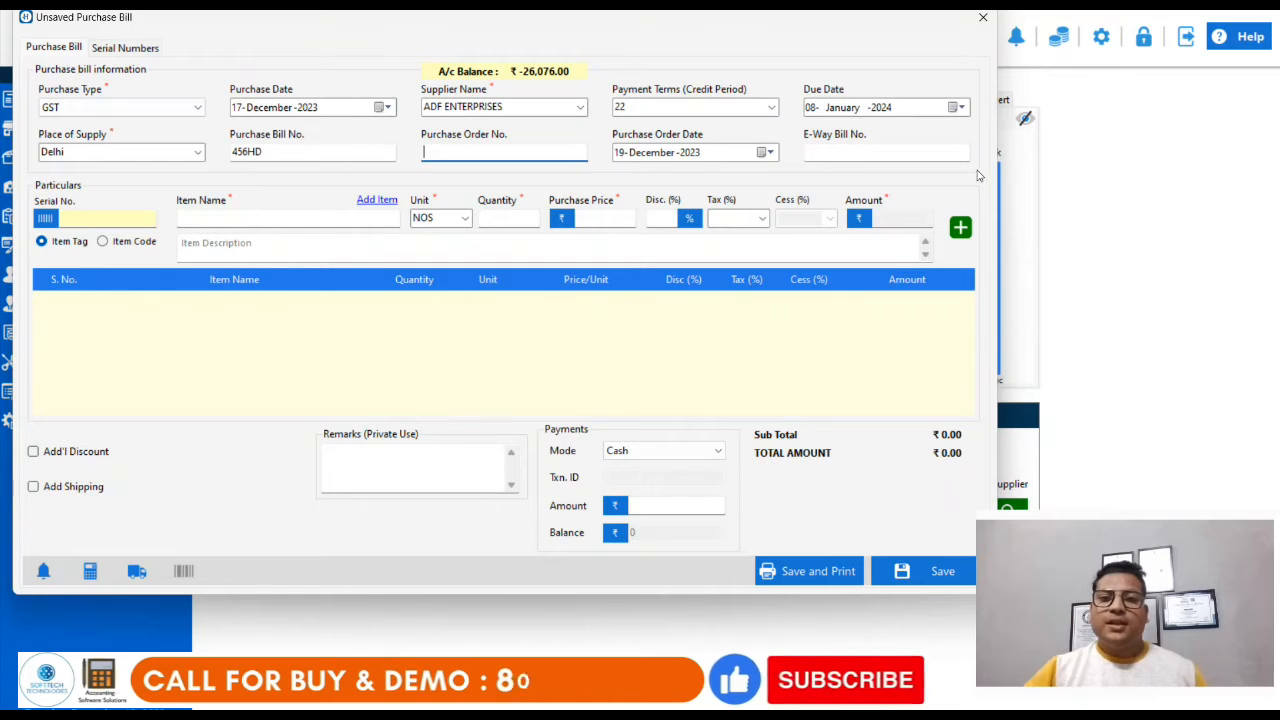
# Step: Enter 87978979SDFDSFD7 as the e-way bill number
pyautogui.click(912, 149)
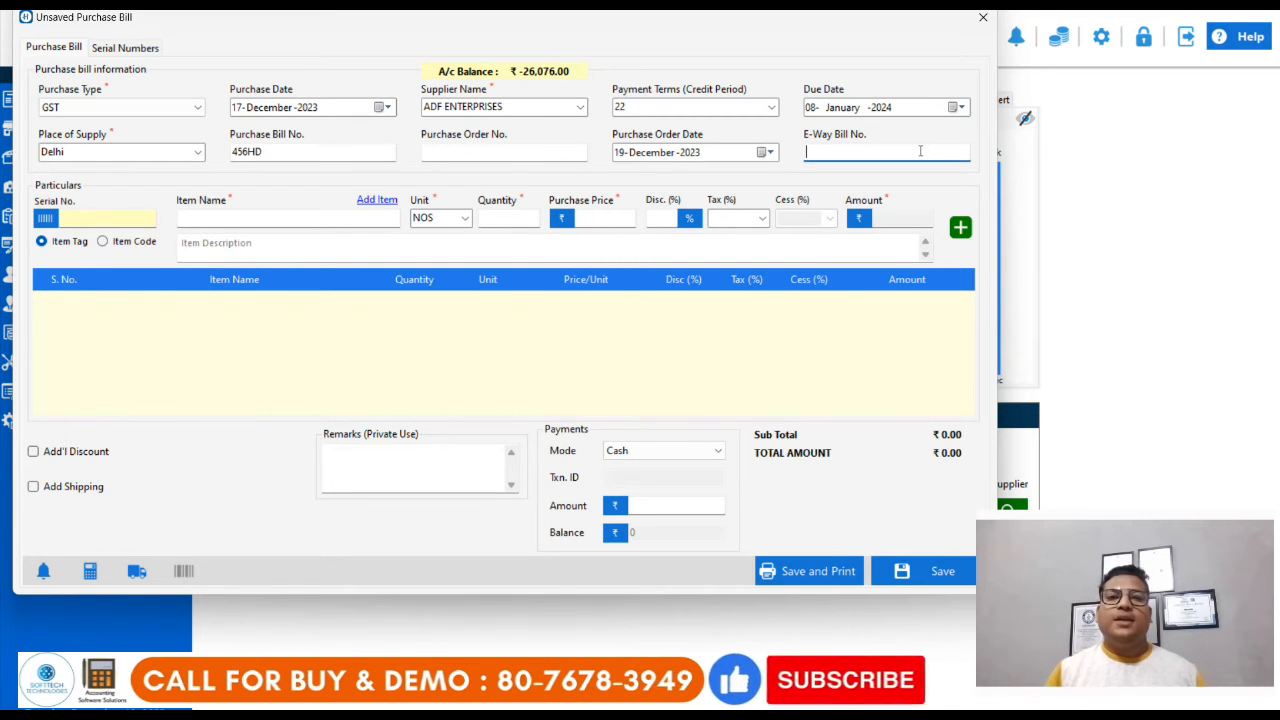
pyautogui.write('87978979SDFDSFD')
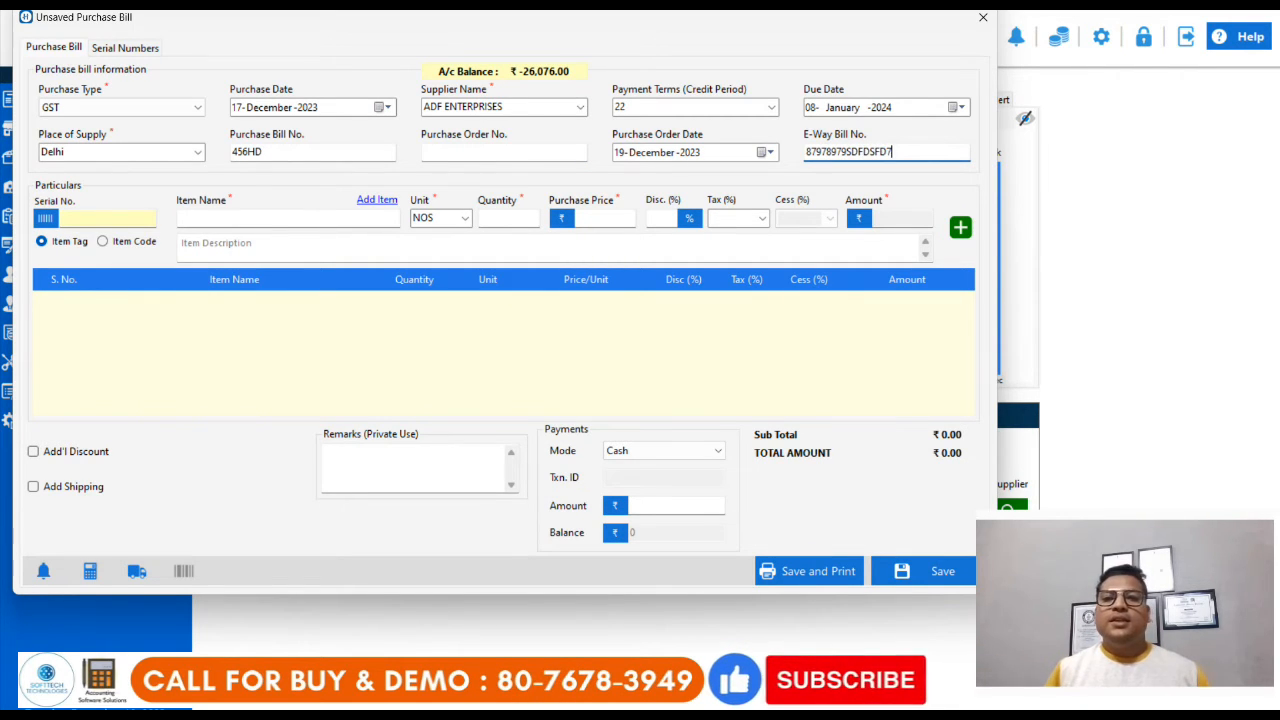
pyautogui.write('7')
pyautogui.moveTo(924, 152); pyautogui.dragTo(790, 146)
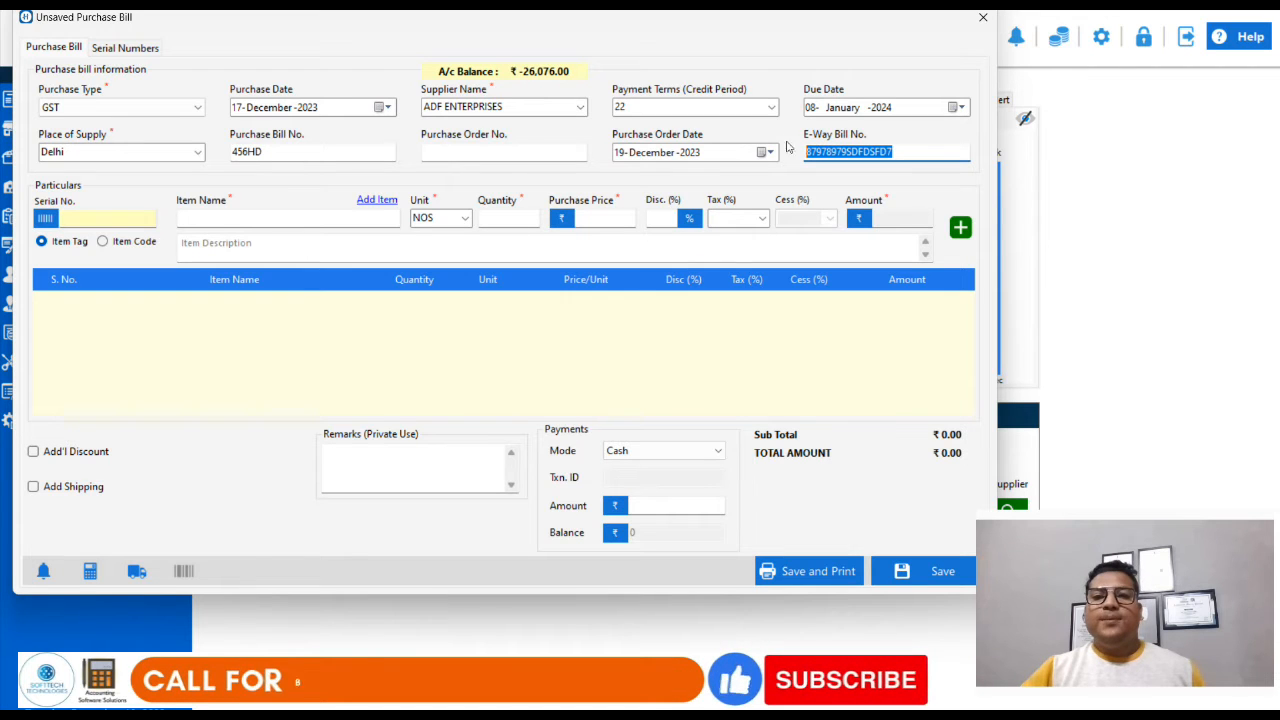
# Step: Look up the item SAMSUNG CORE 2 and add one unit of it to the bill with its default price and tax
pyautogui.click(259, 218)
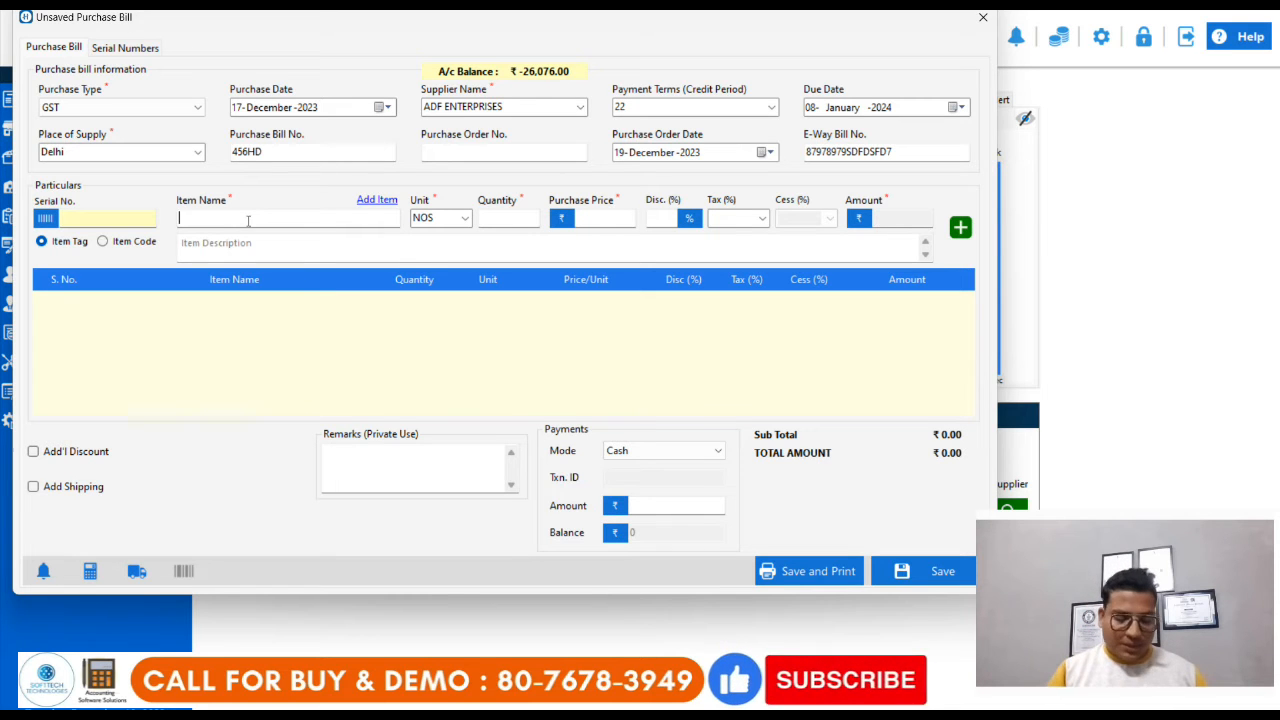
pyautogui.write('SAM')
pyautogui.press('Down')
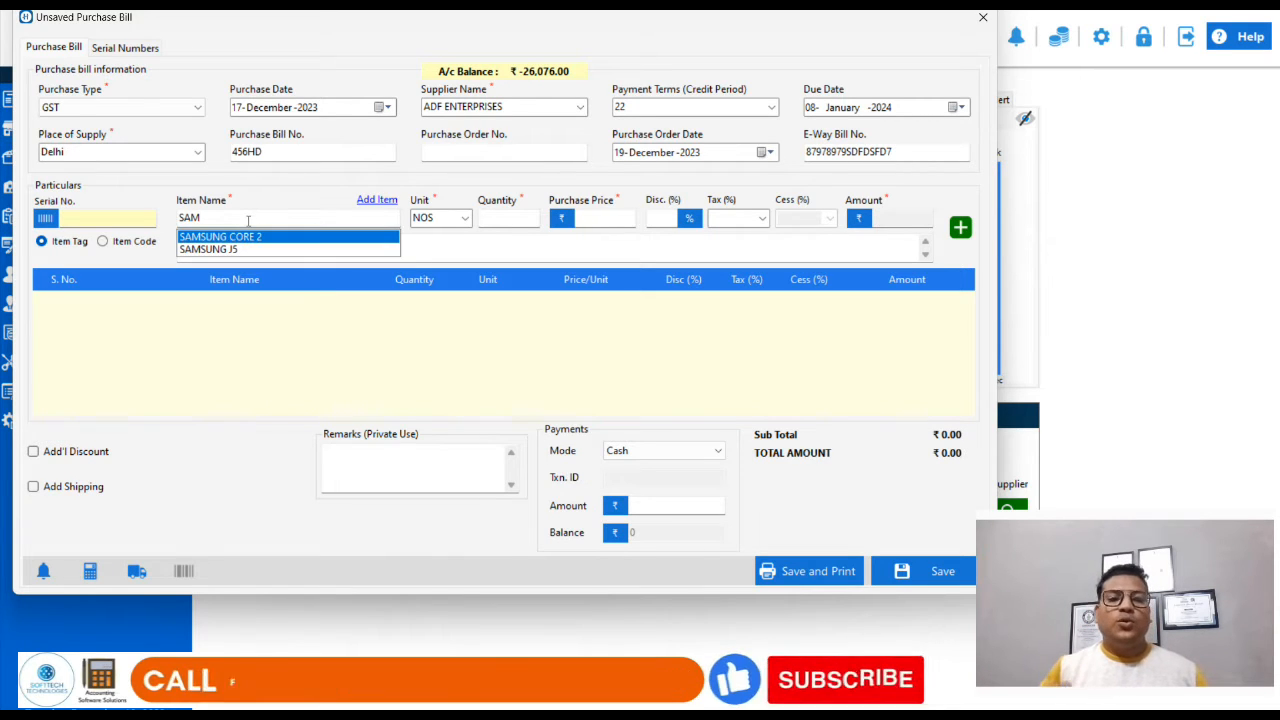
pyautogui.press('Return')
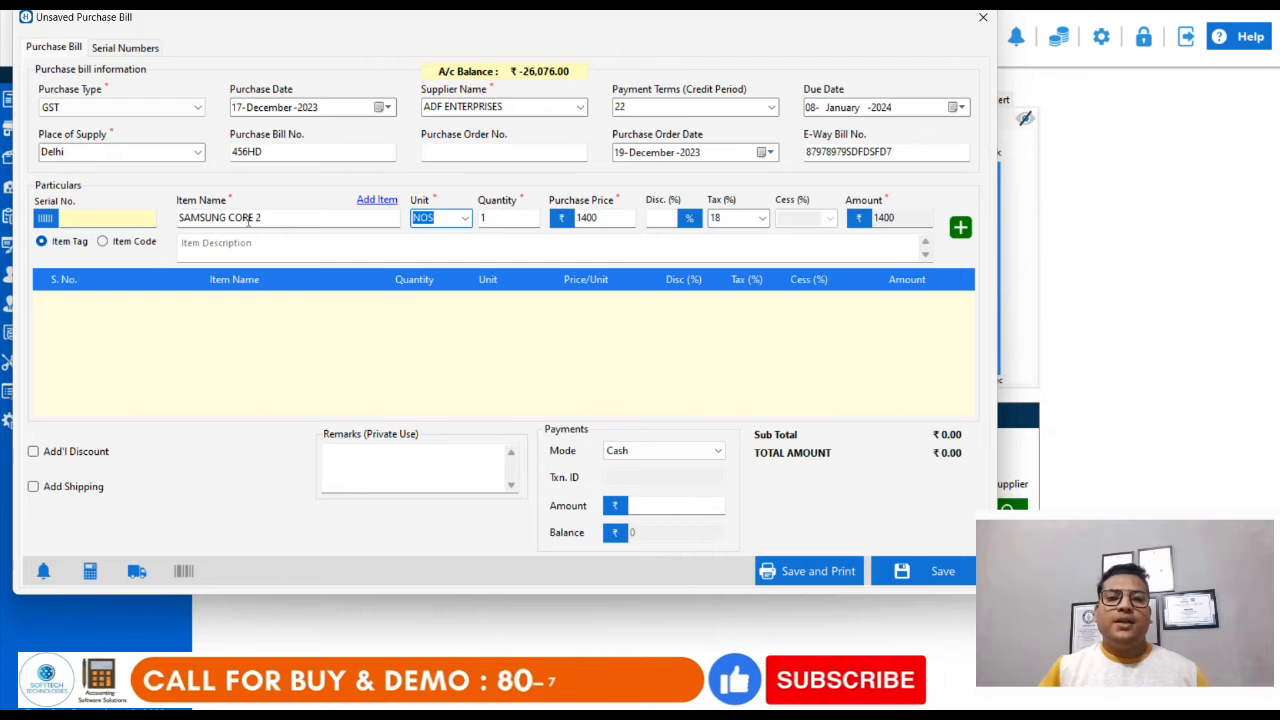
pyautogui.press('Return')
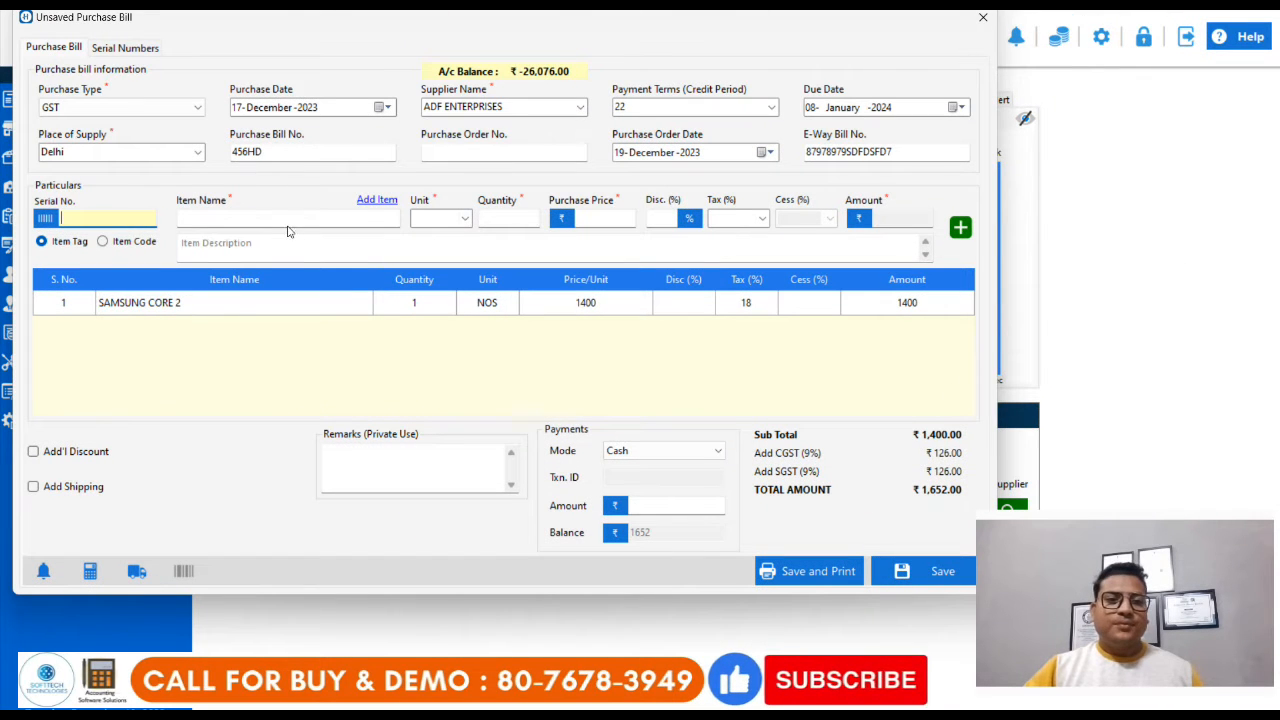
# Step: Select SAMSUNG J5 as the second item and set its quantity to 3
pyautogui.write('SA')
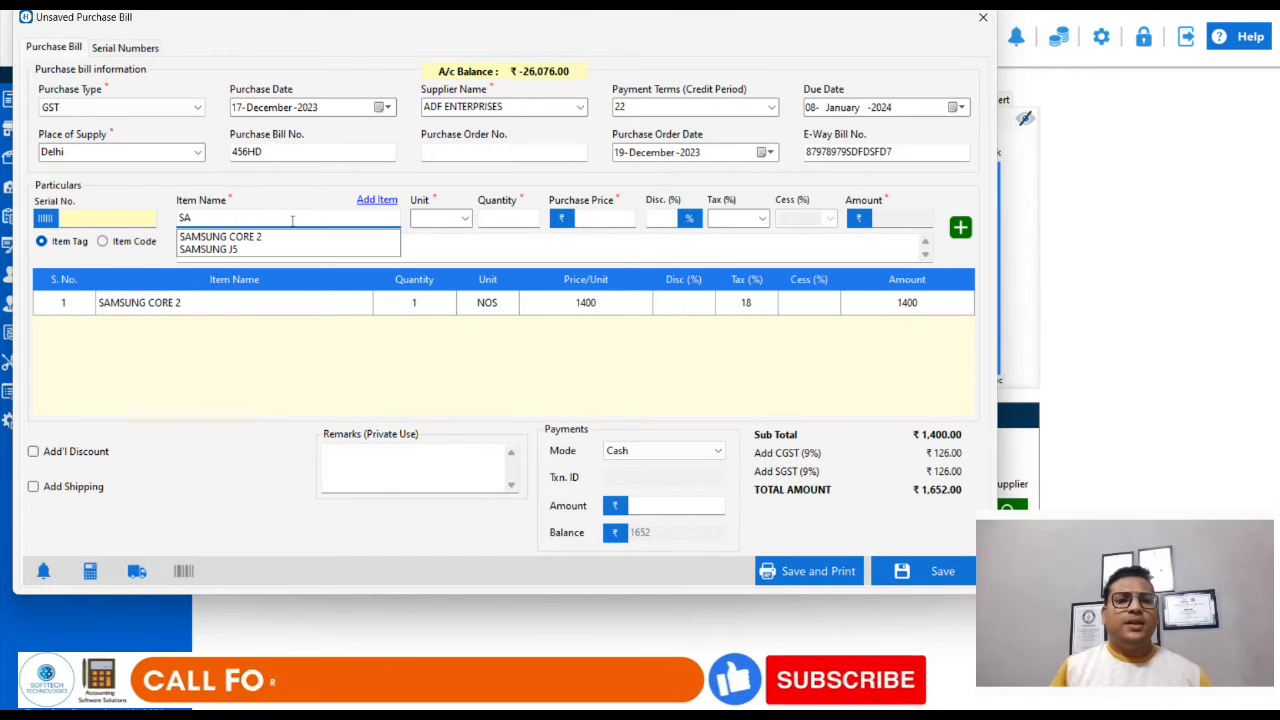
pyautogui.press('Down')
pyautogui.press('Return')
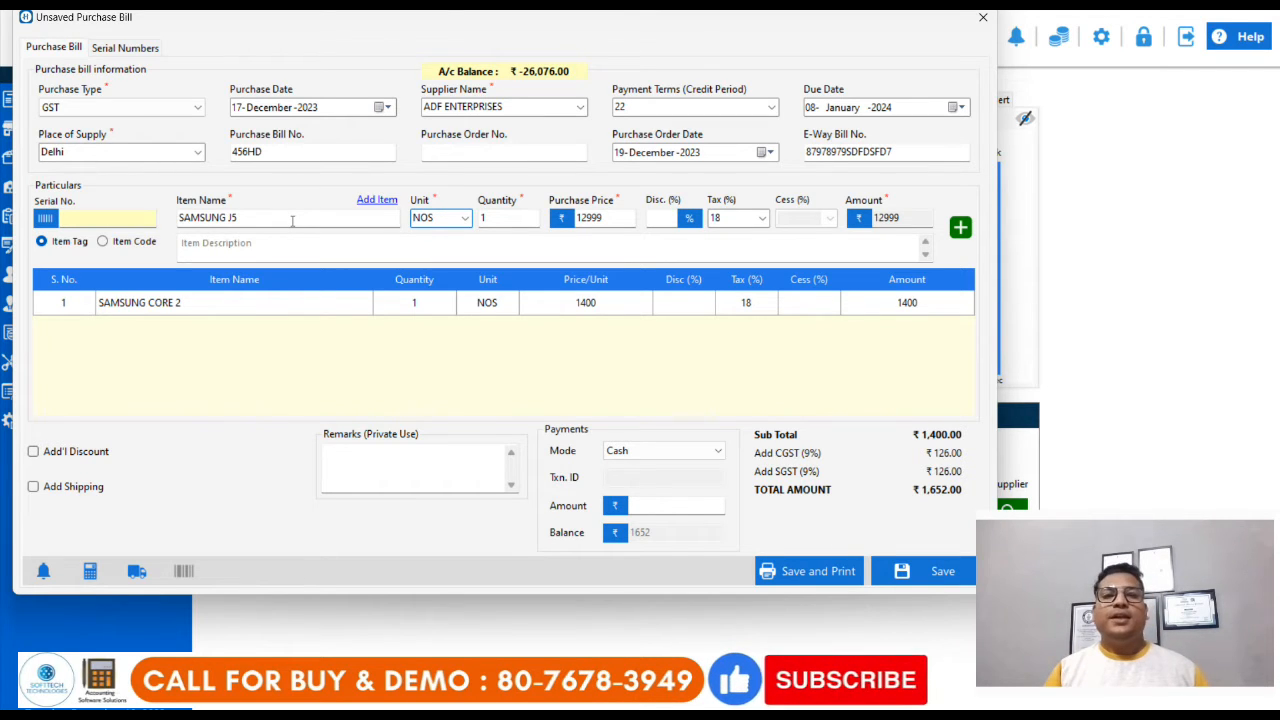
pyautogui.press('Tab')
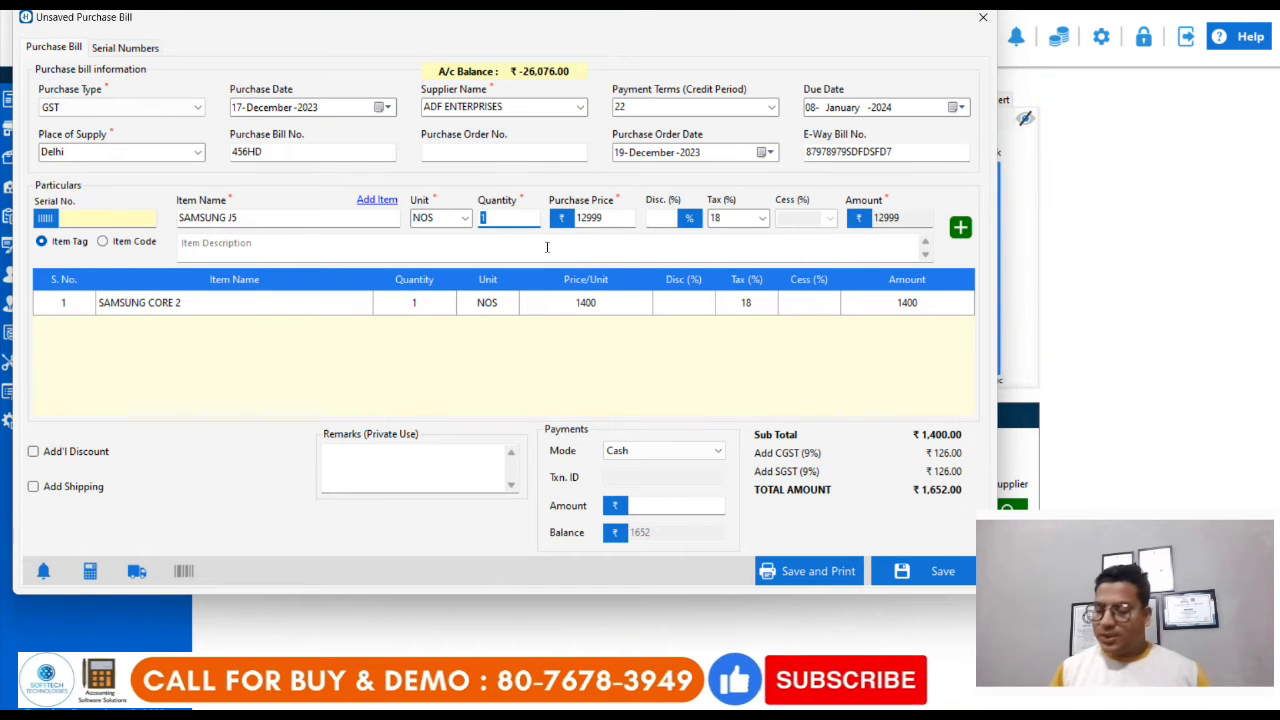
pyautogui.write('3')
pyautogui.press('Tab')
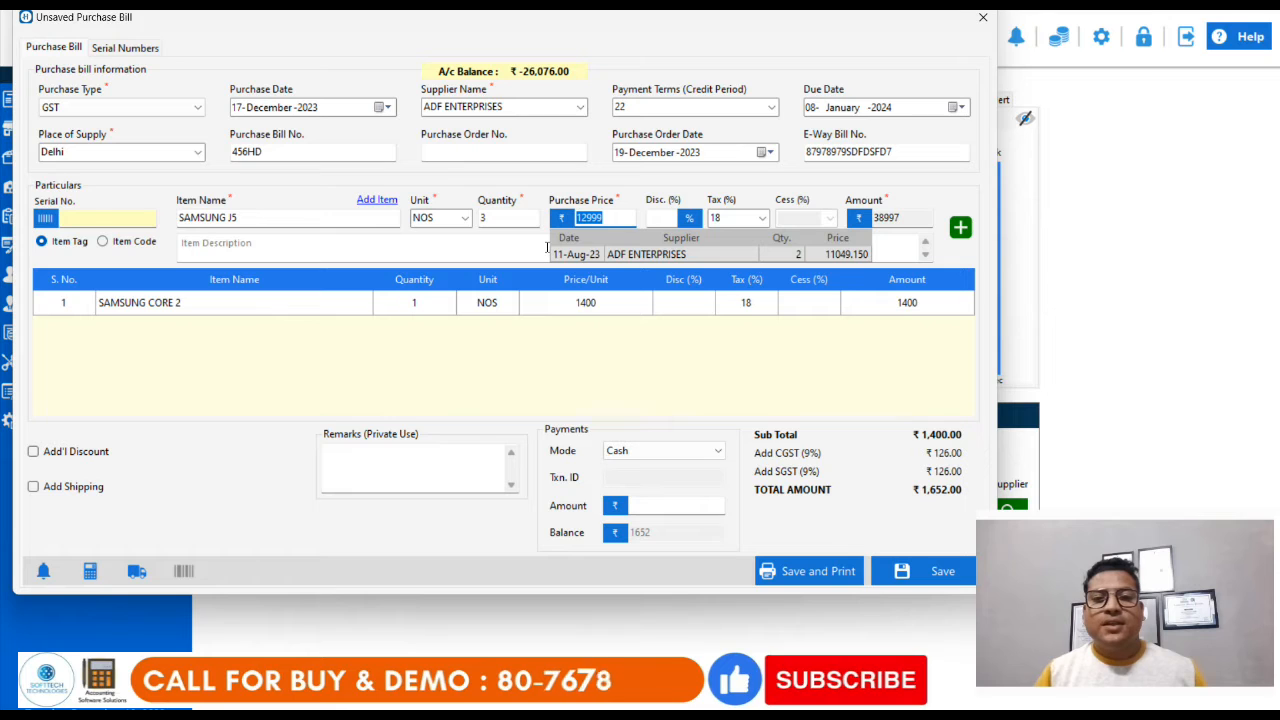
# Step: Give the SAMSUNG J5 item a 15% discount and add it to the bill
pyautogui.press('Tab')
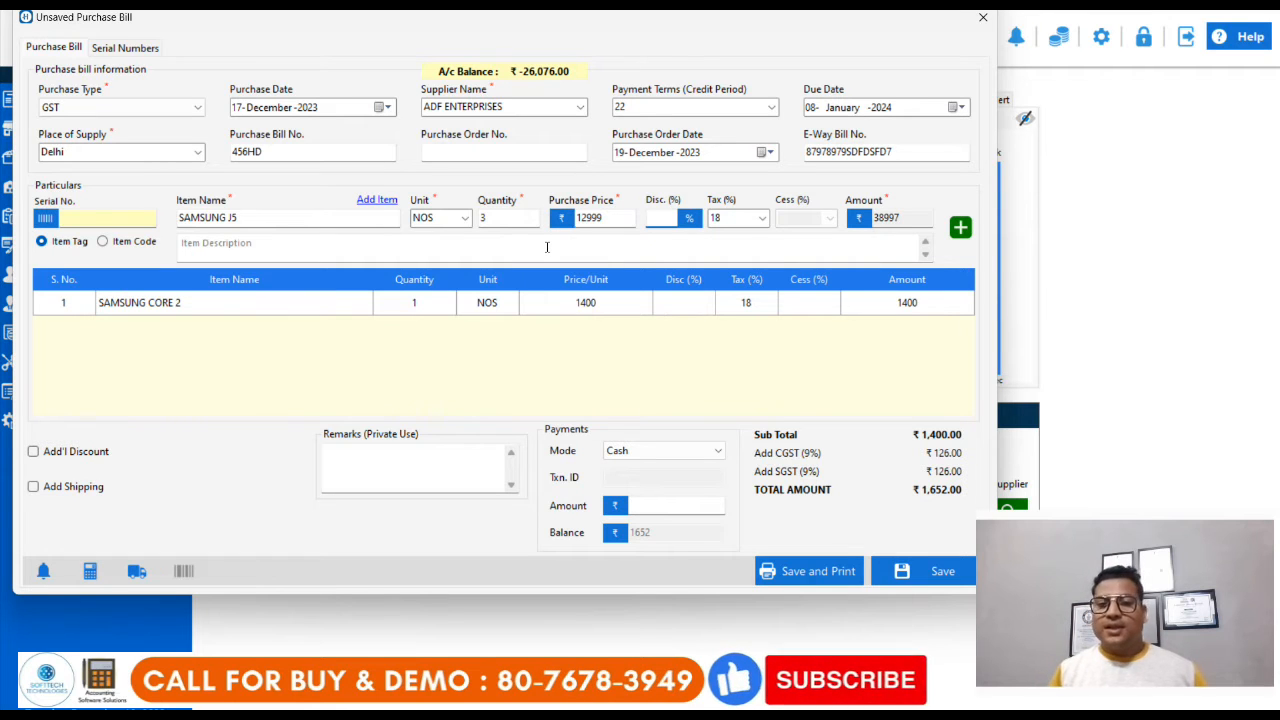
pyautogui.write('100')
pyautogui.press('BackSpace')
pyautogui.press('BackSpace')
pyautogui.press('BackSpace')
pyautogui.write('15')
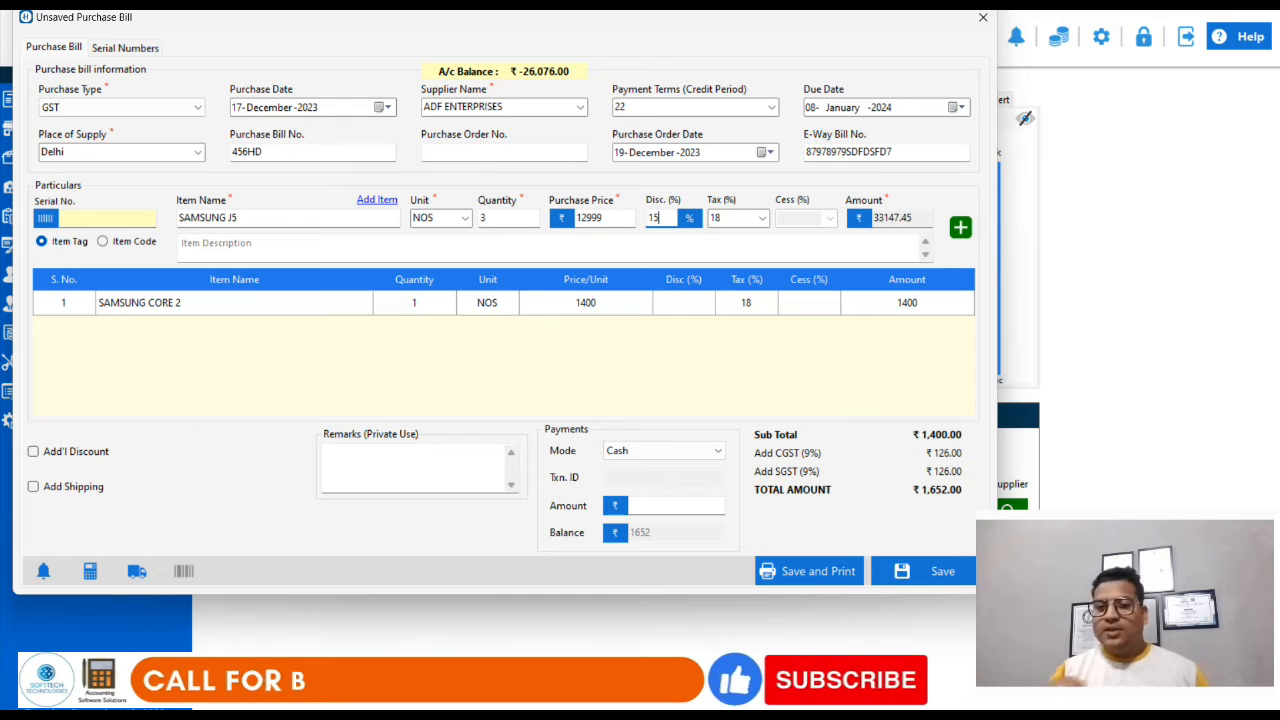
pyautogui.press('Tab')
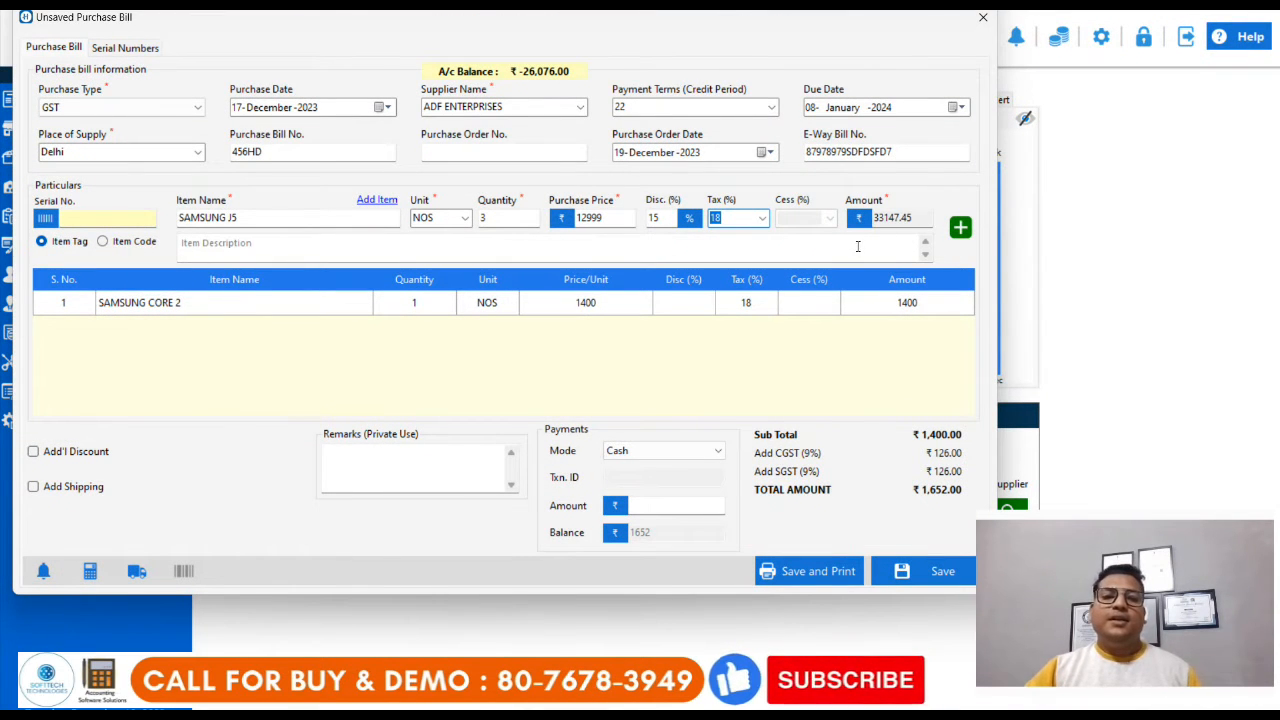
pyautogui.click(962, 229)
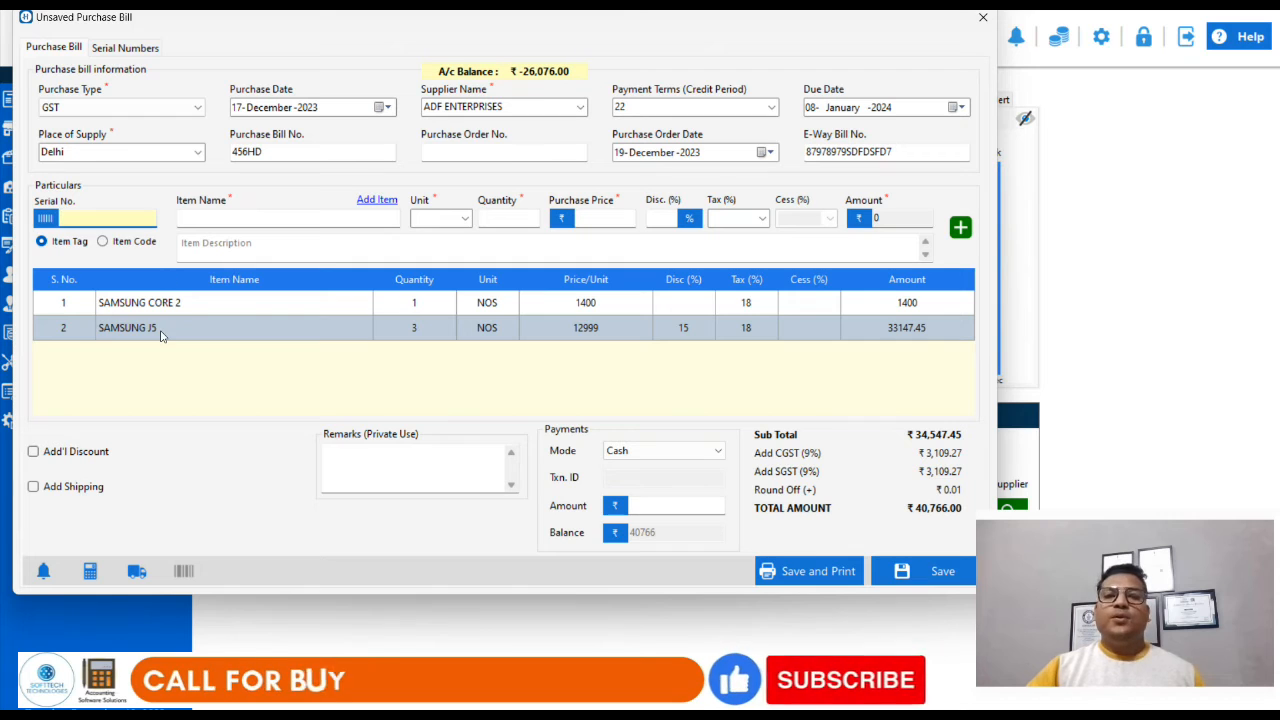
pyautogui.click(220, 215)
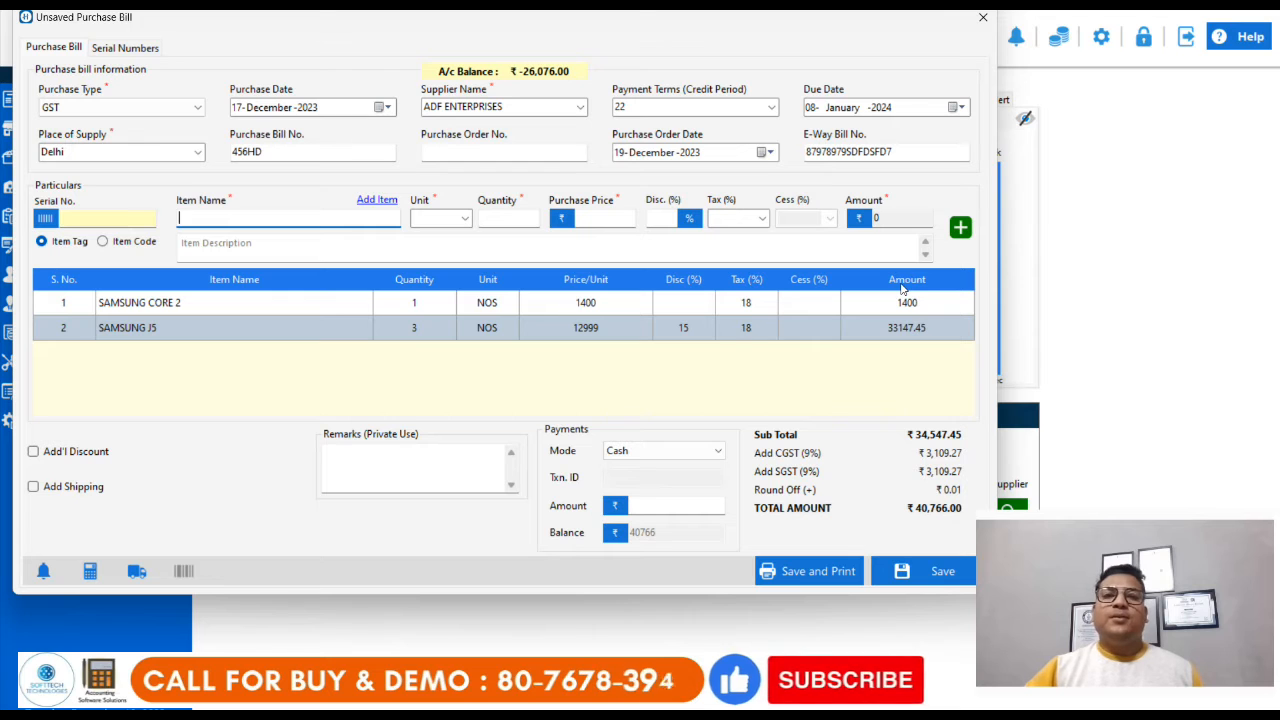
pyautogui.moveTo(1050, 527)
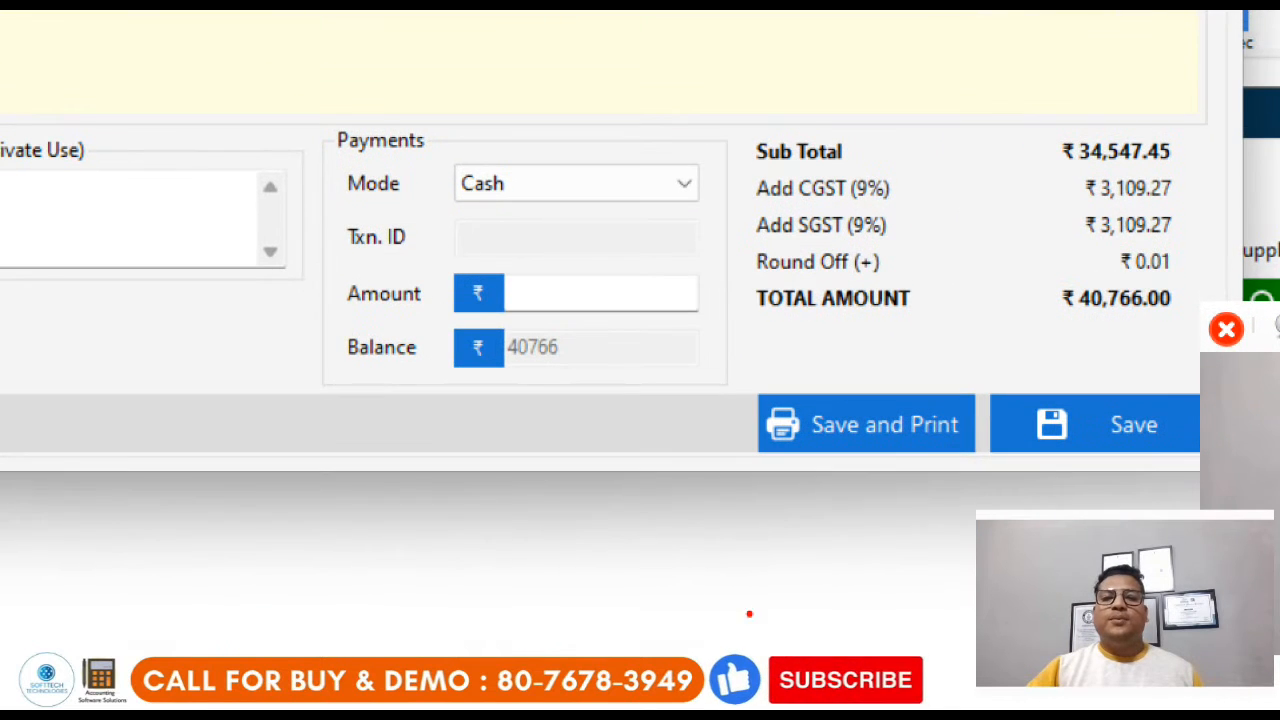
pyautogui.moveTo(690, 362)
pyautogui.mouseDown()
pyautogui.moveTo(929, 480)
pyautogui.moveTo(988, 494)
pyautogui.mouseUp()
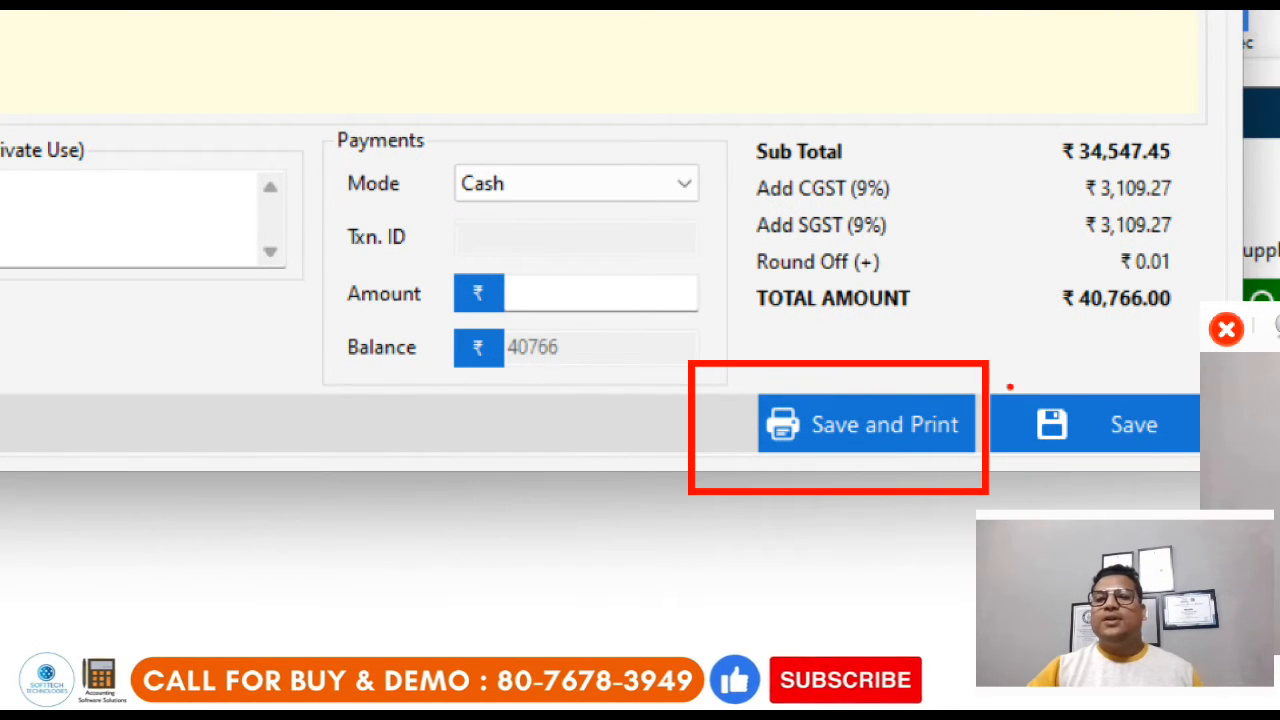
pyautogui.moveTo(1006, 381); pyautogui.dragTo(1193, 490)
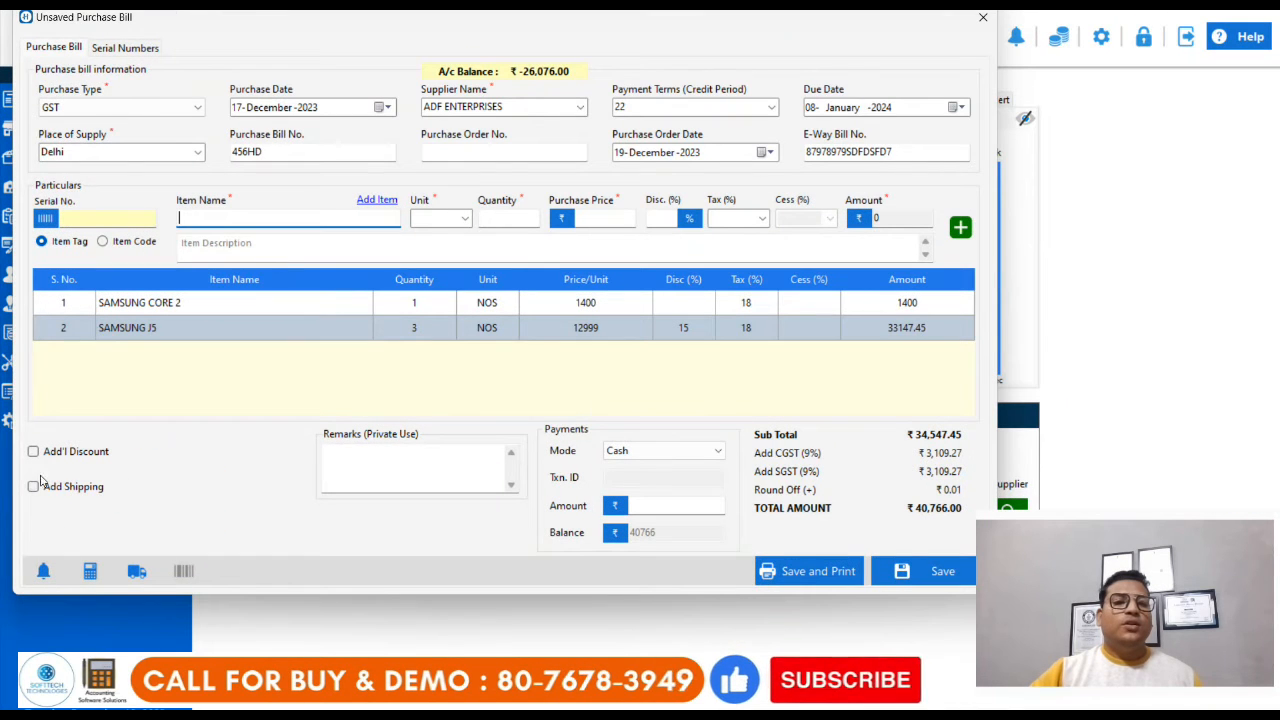
# Step: Add a shipping charge of 300 to the purchase bill with 18% shipping tax
pyautogui.click(33, 487)
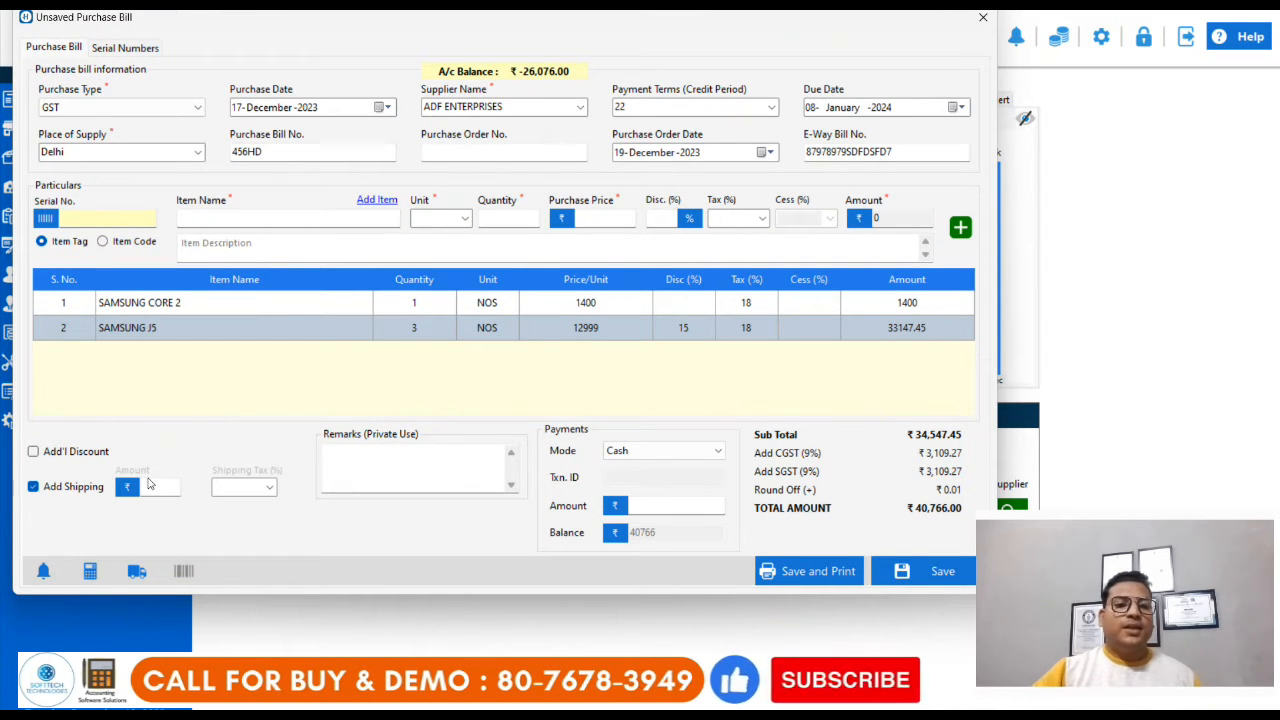
pyautogui.write('300')
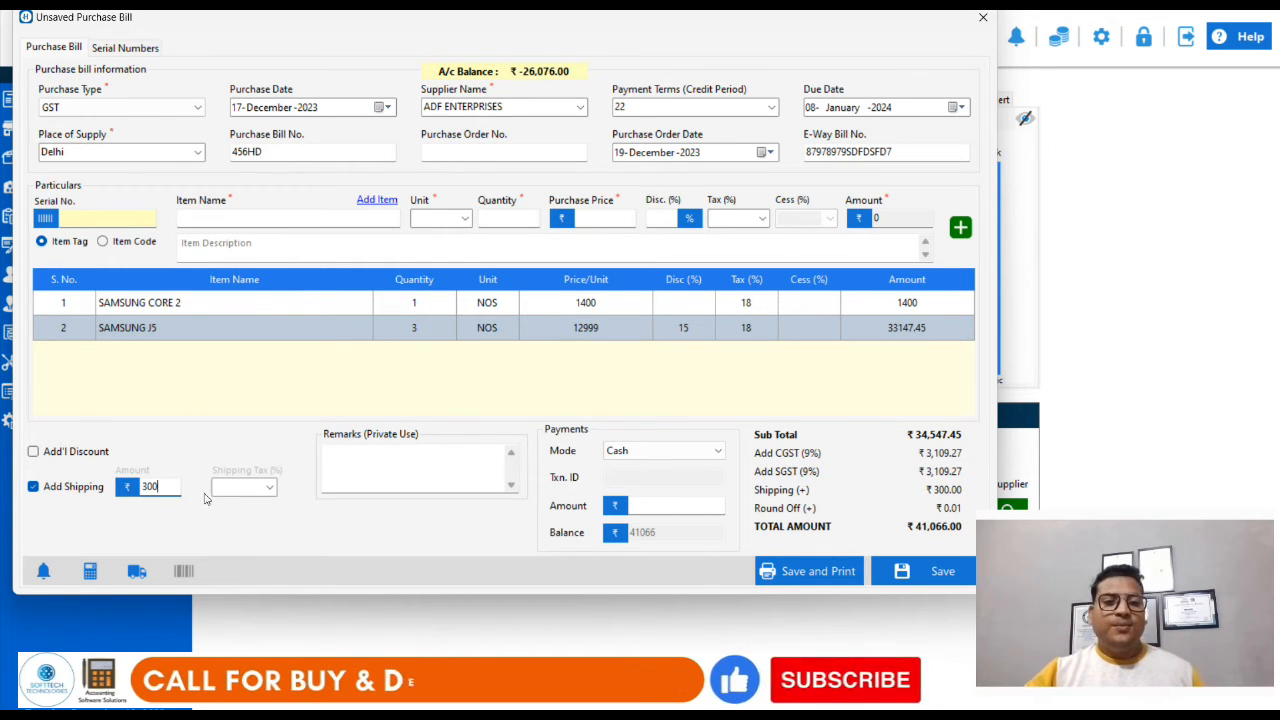
pyautogui.press('Tab')
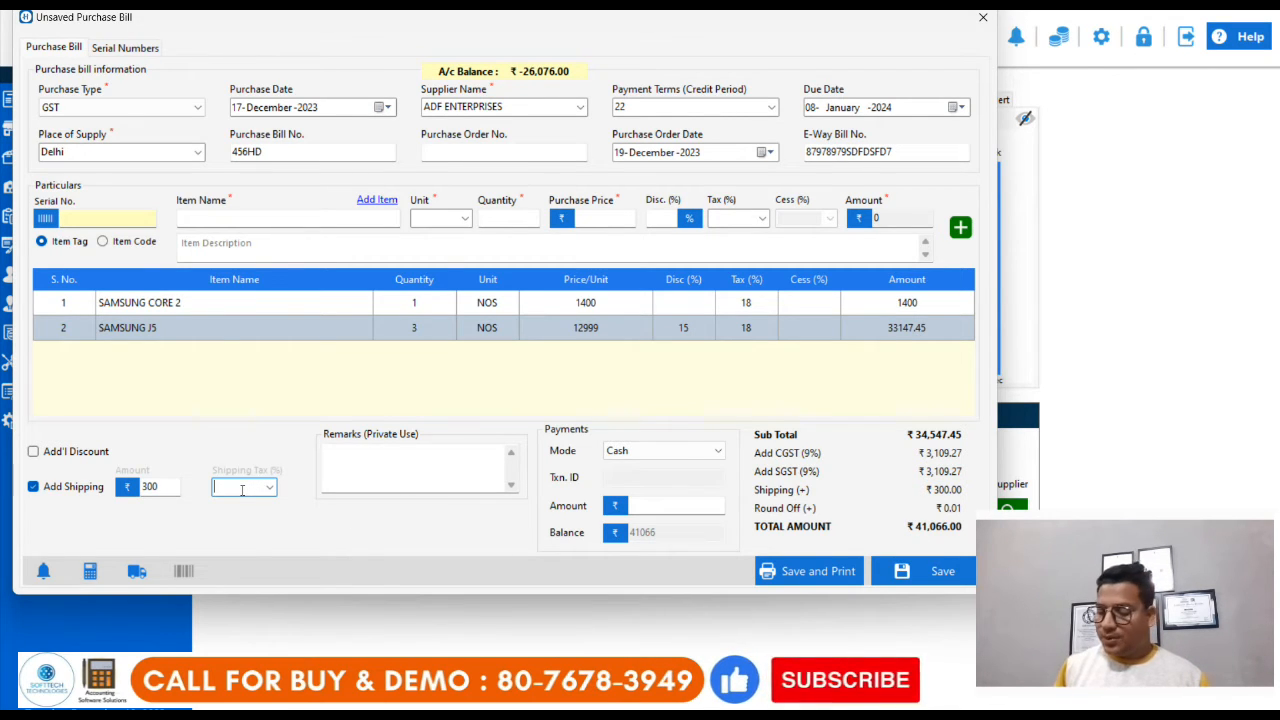
pyautogui.write('1')
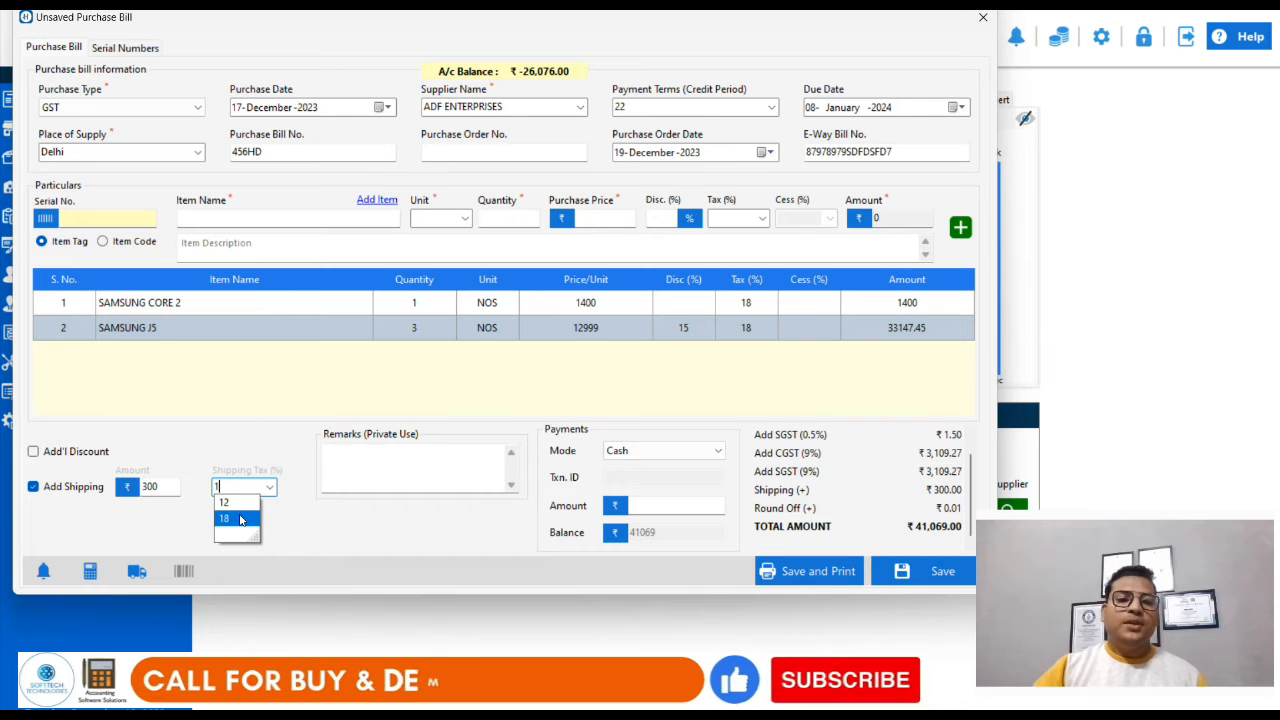
pyautogui.click(240, 519)
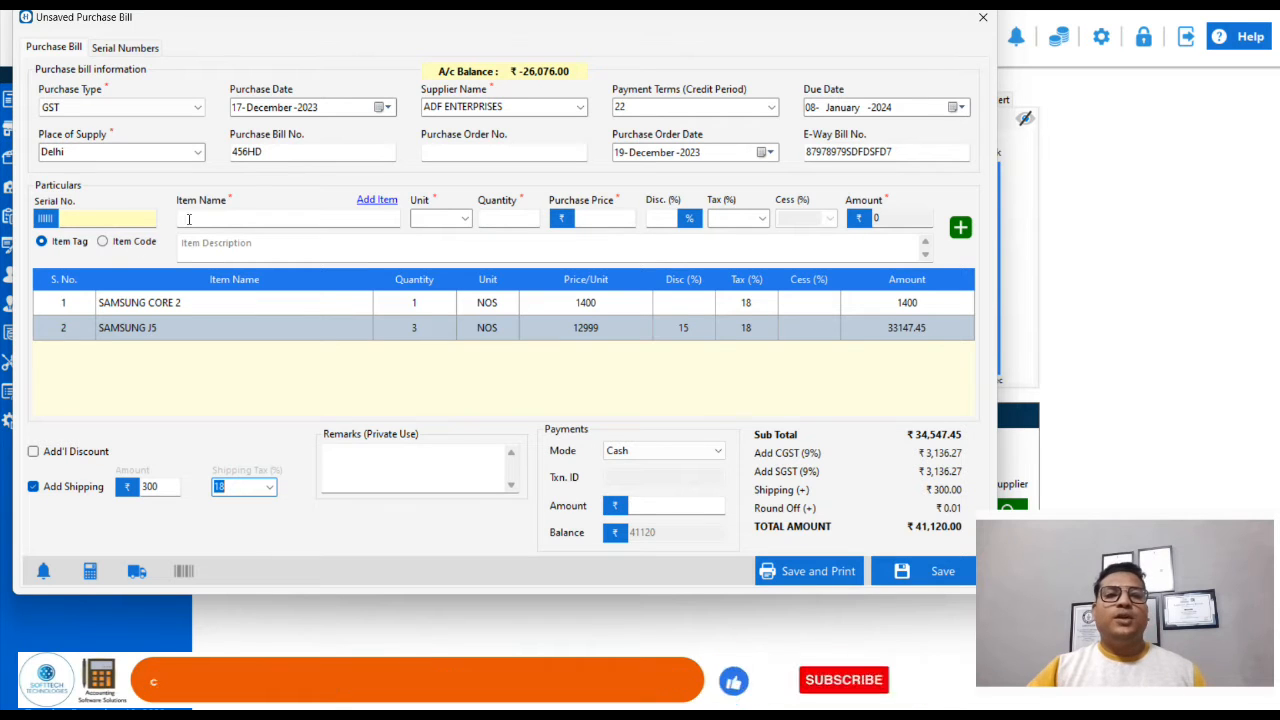
pyautogui.click(224, 218)
pyautogui.write('DFG')
pyautogui.press('BackSpace')
pyautogui.press('BackSpace')
pyautogui.press('BackSpace')
pyautogui.write('SA')
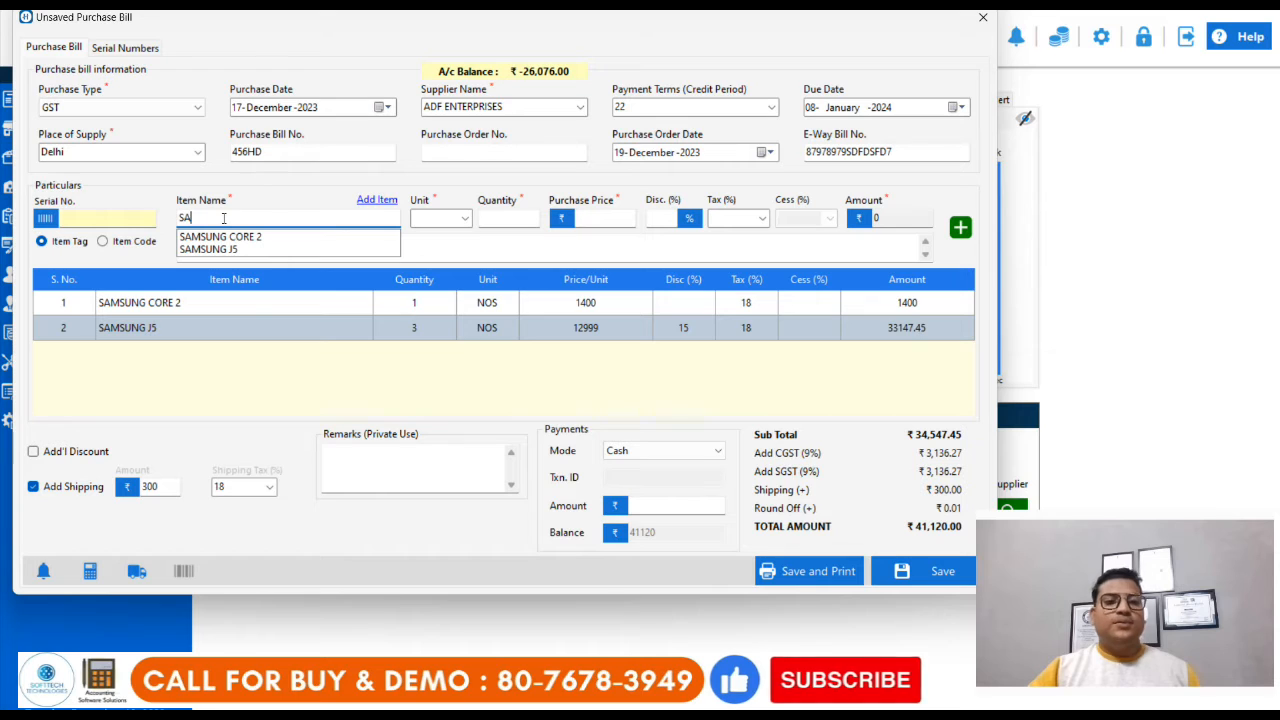
pyautogui.press('BackSpace')
pyautogui.press('BackSpace')
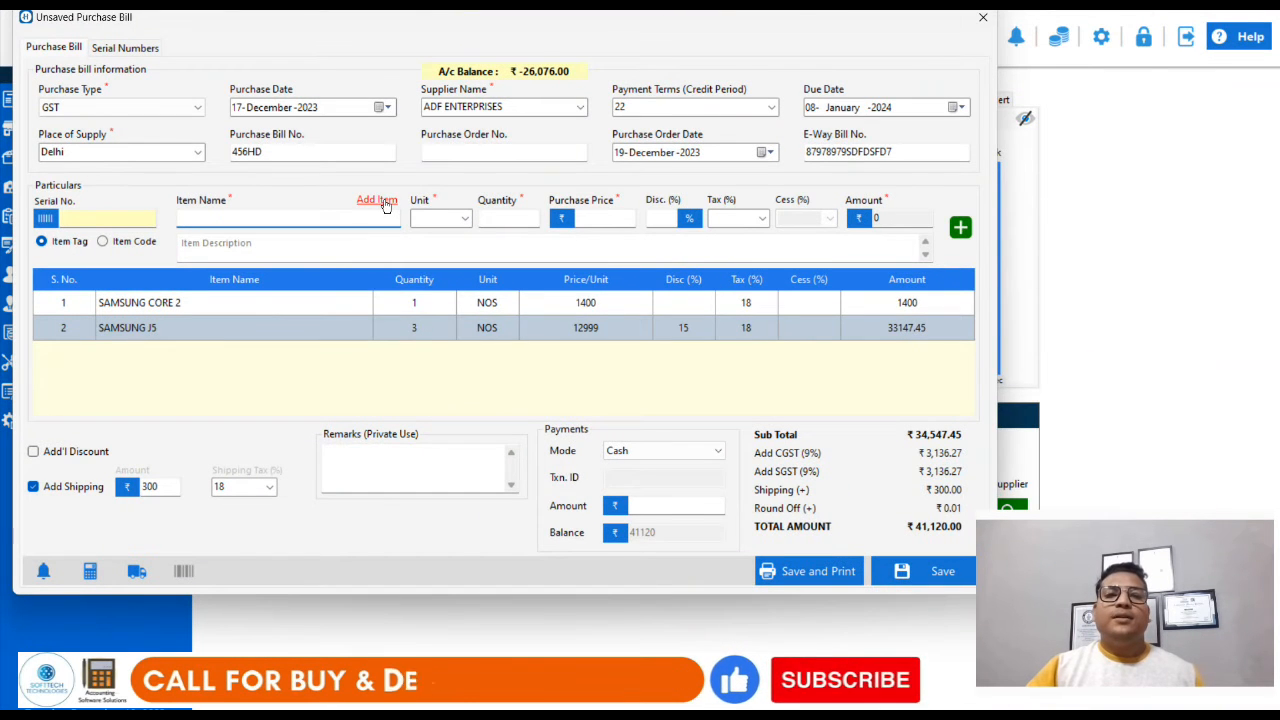
# Step: View the form for adding a new product from within the bill, and close it without saving
pyautogui.click(383, 202)
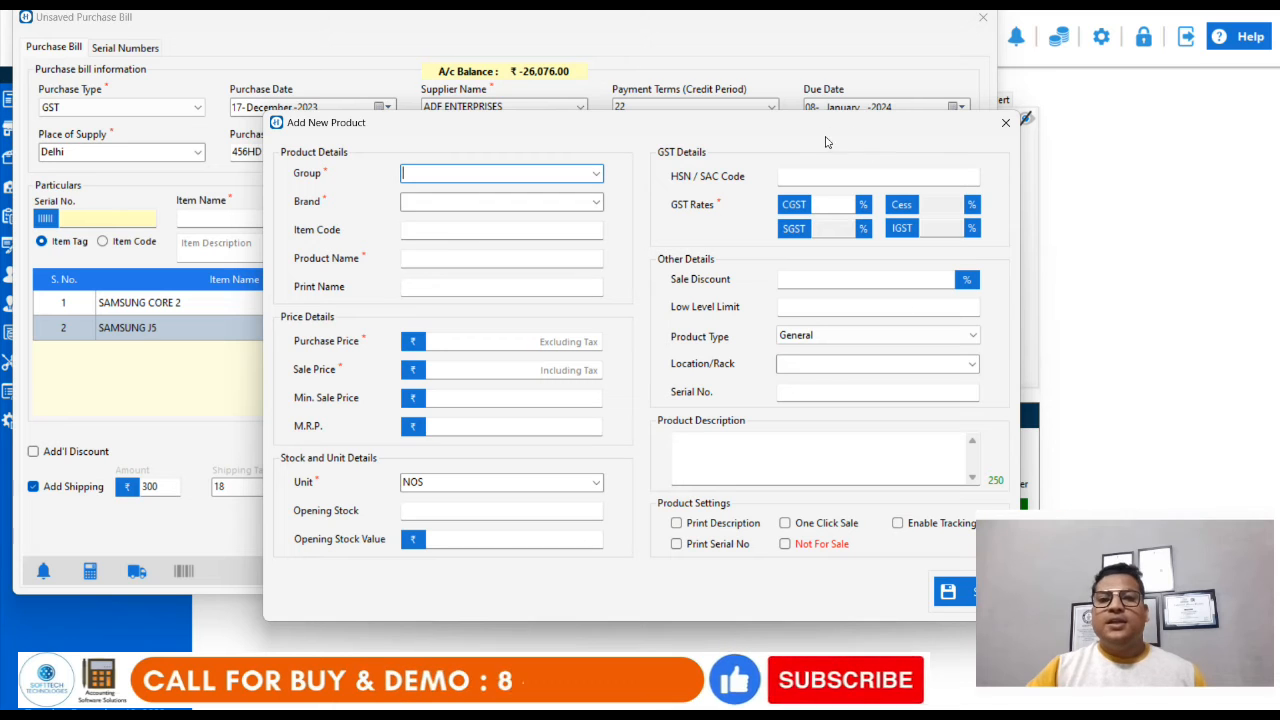
pyautogui.moveTo(821, 125); pyautogui.dragTo(689, 95)
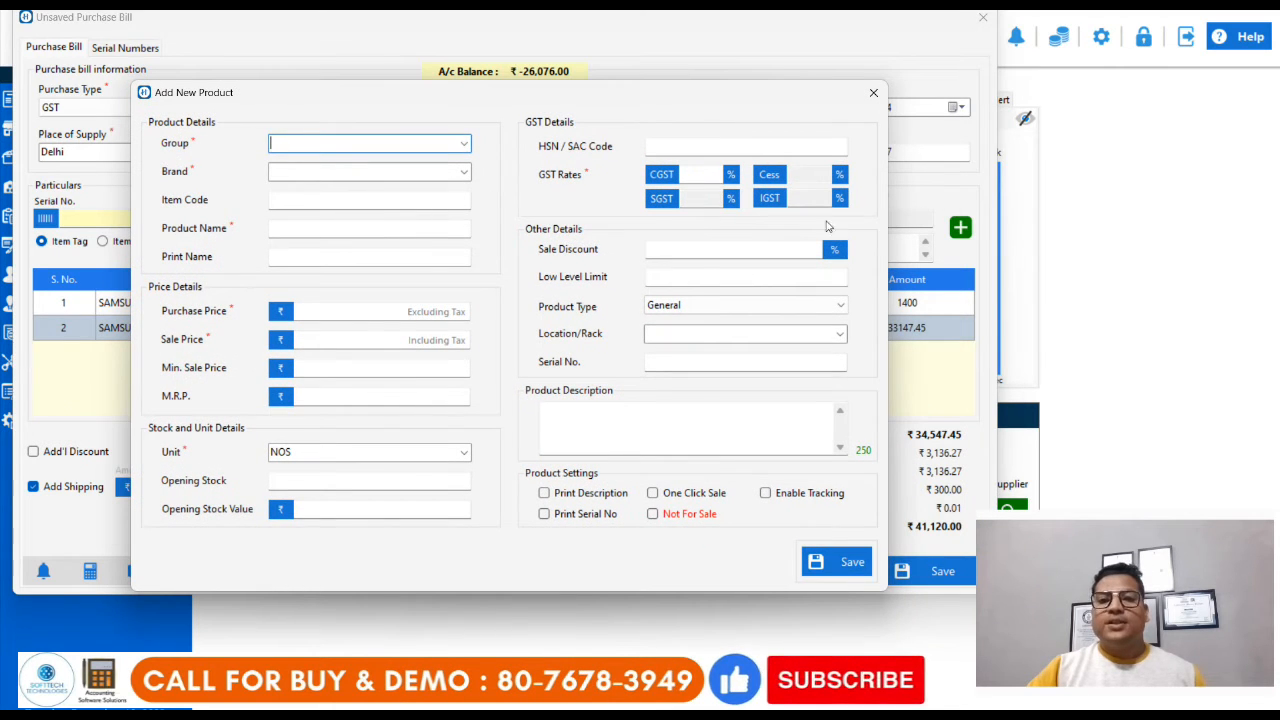
pyautogui.click(873, 90)
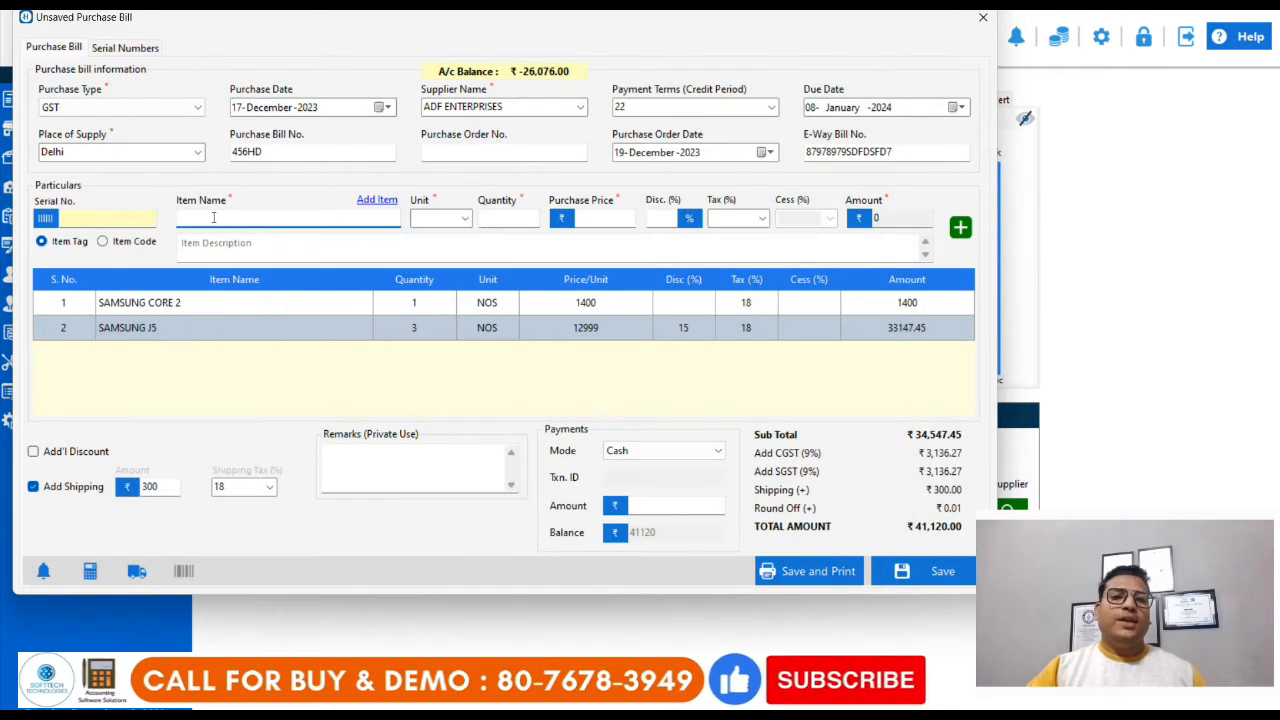
pyautogui.write('S')
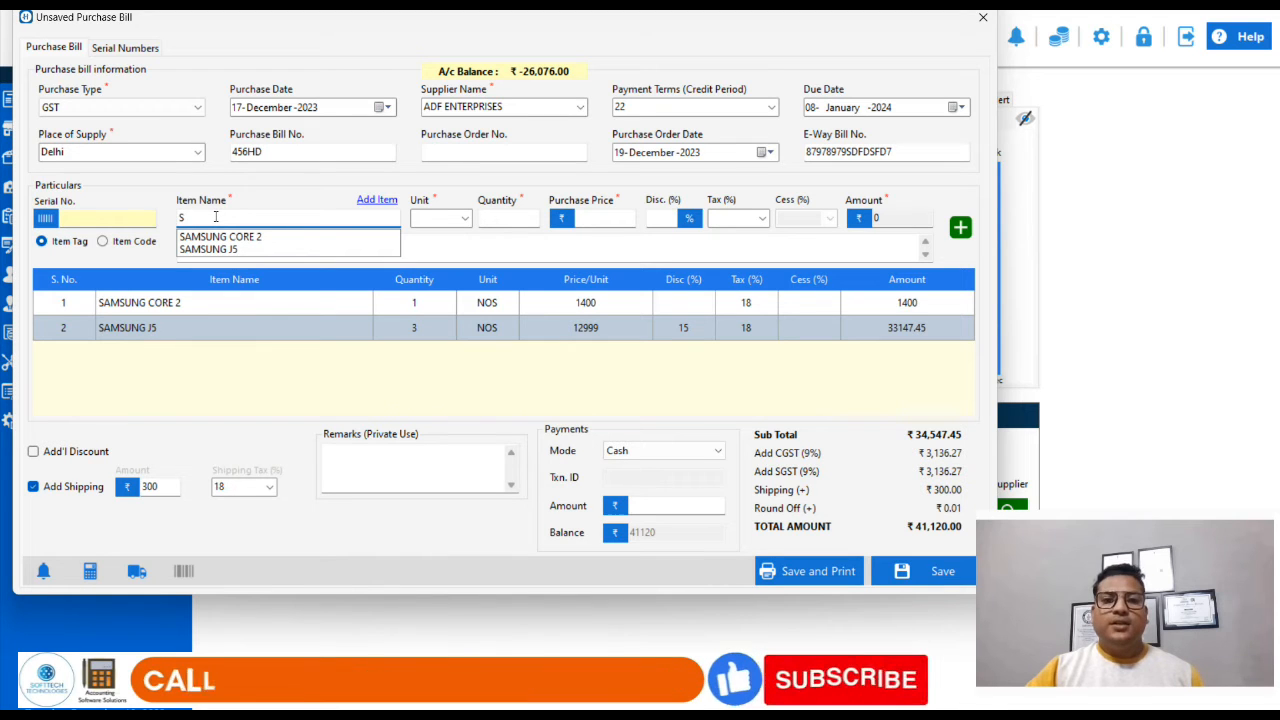
pyautogui.press('BackSpace')
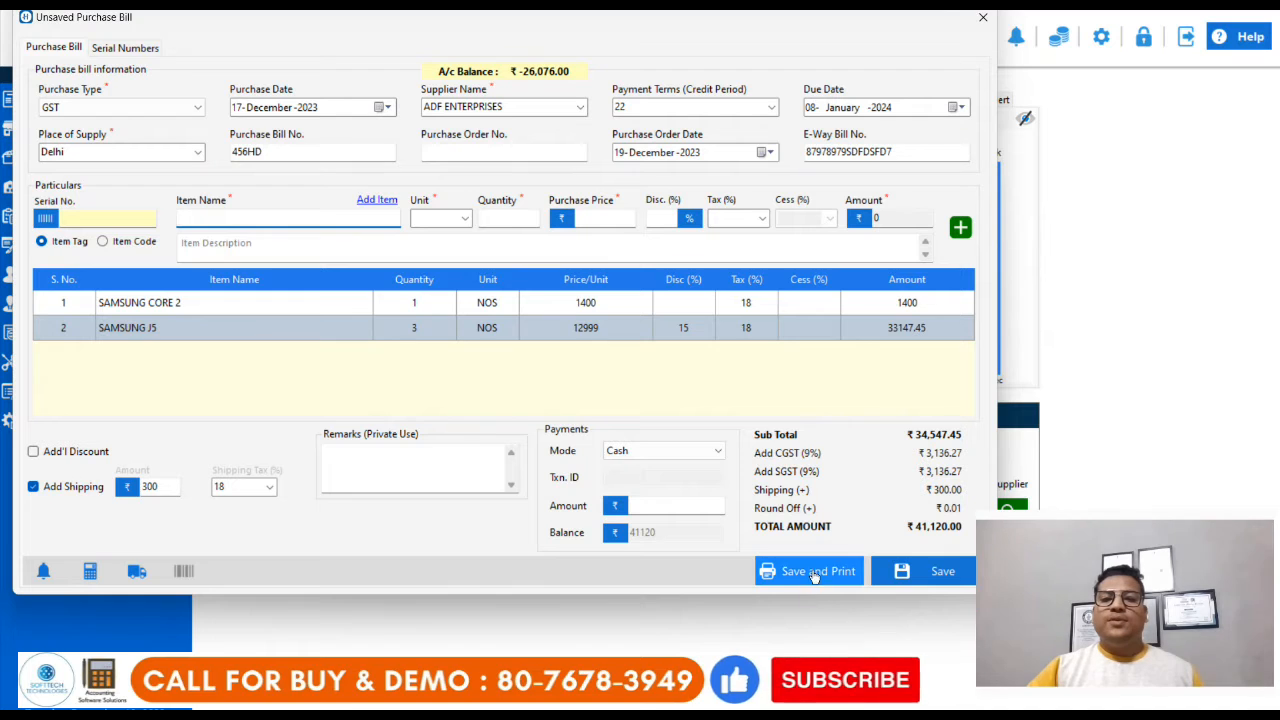
# Step: Save the purchase bill for printing, review its print preview, and close the preview
pyautogui.click(655, 368)
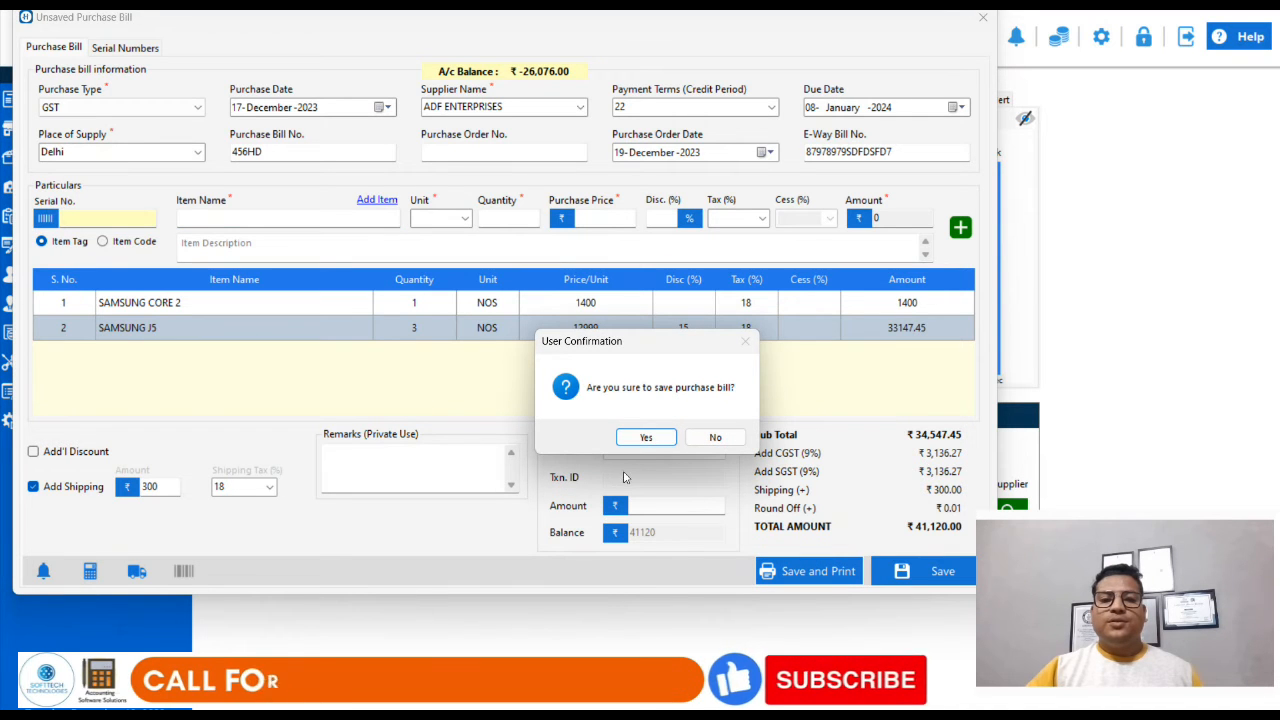
pyautogui.click(628, 435)
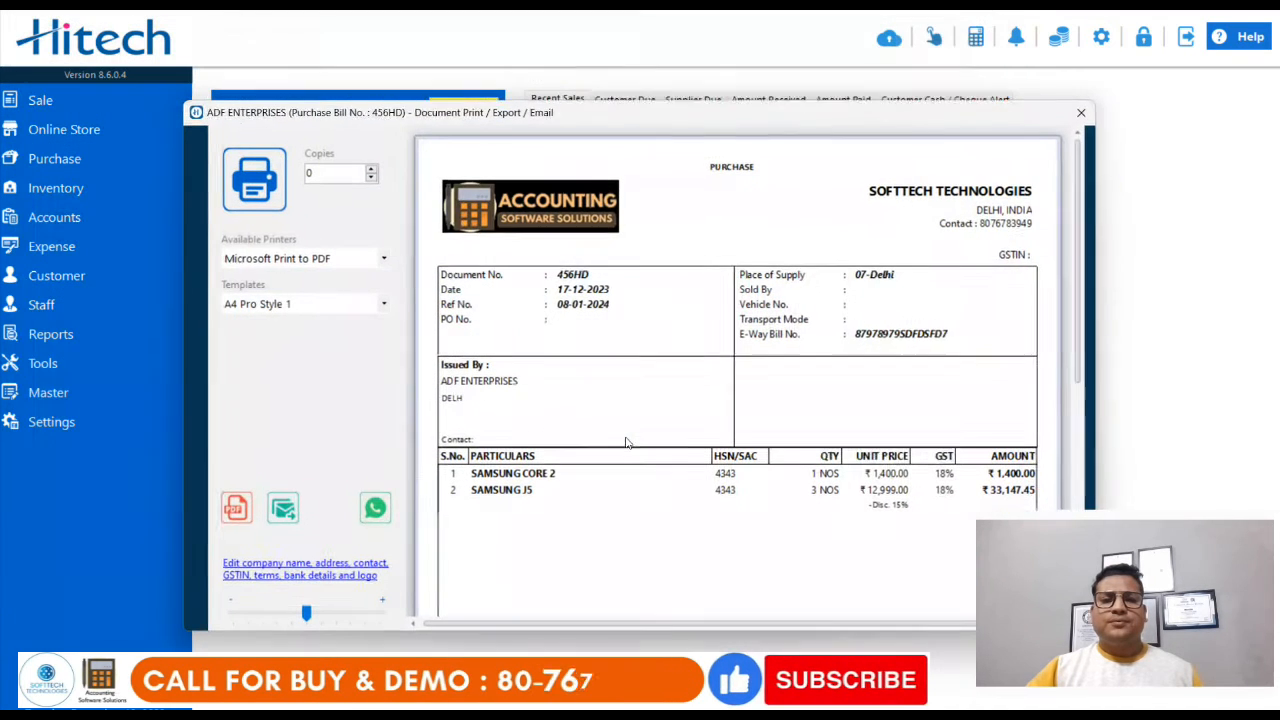
pyautogui.moveTo(732, 135); pyautogui.dragTo(563, 65)
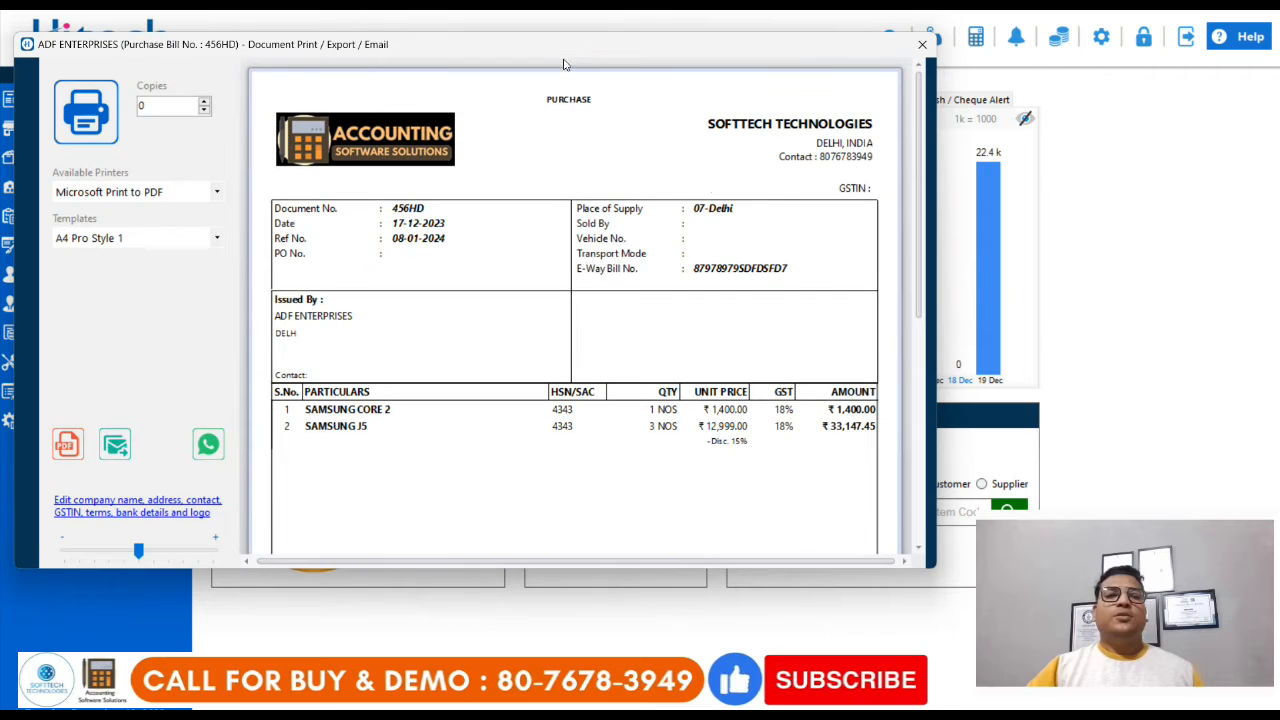
pyautogui.moveTo(922, 163); pyautogui.dragTo(960, 148)
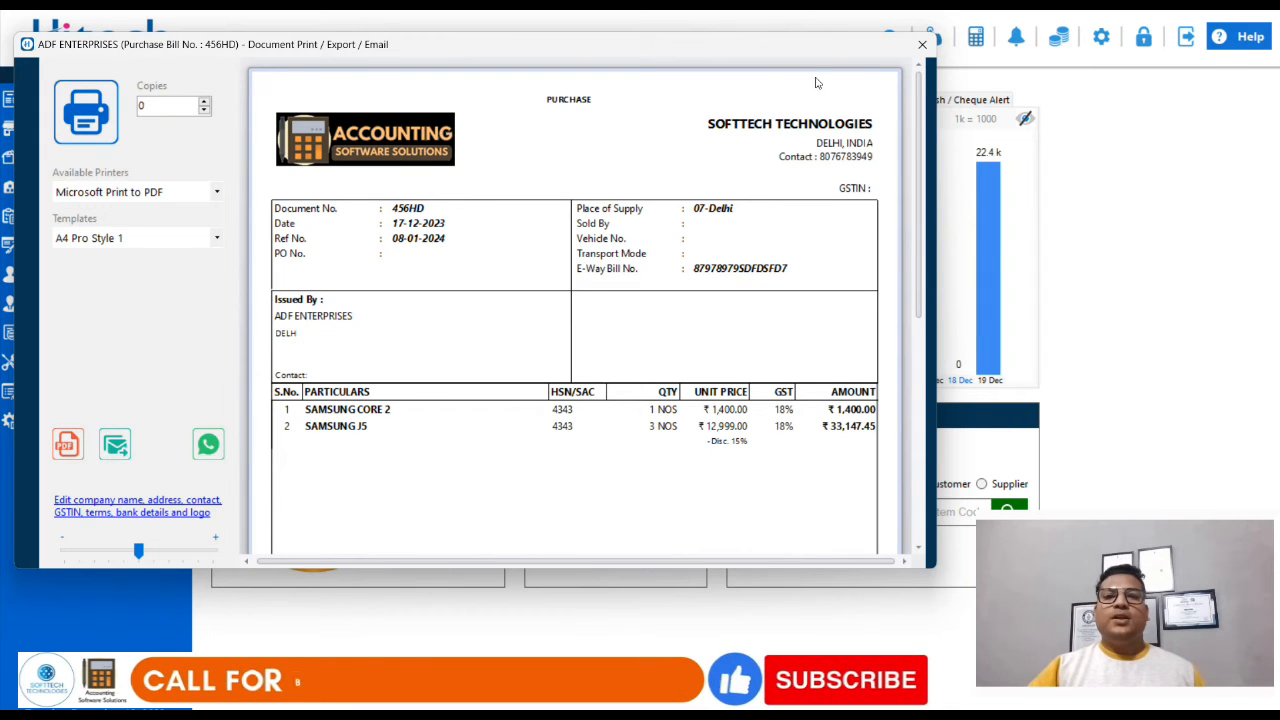
pyautogui.click(922, 47)
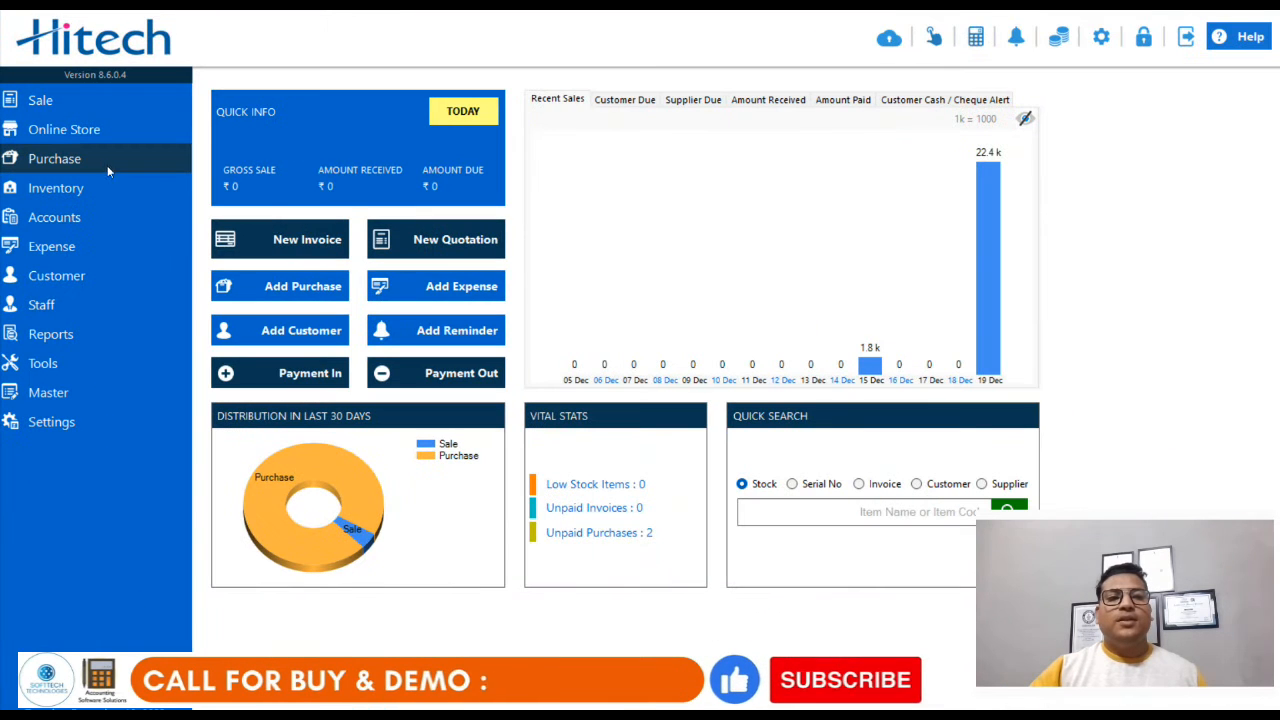
# Step: Open the window for searching and managing purchase bills
pyautogui.click(215, 153)
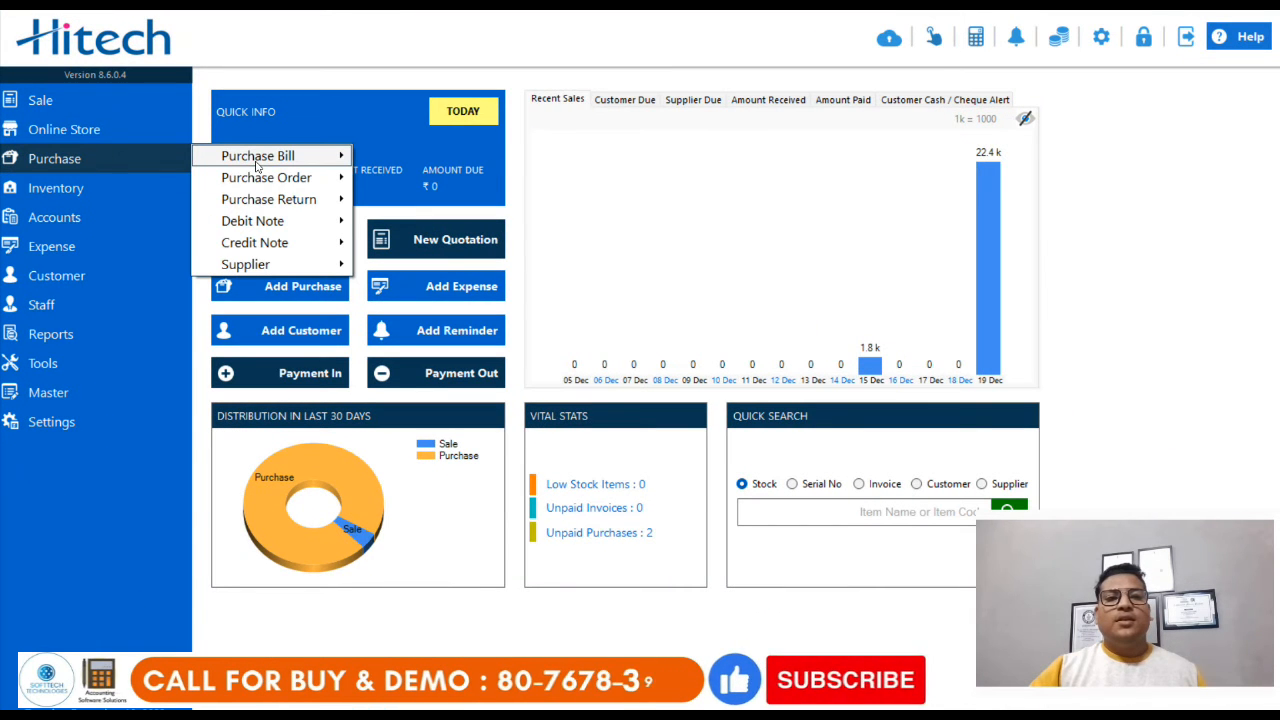
pyautogui.moveTo(257, 160)
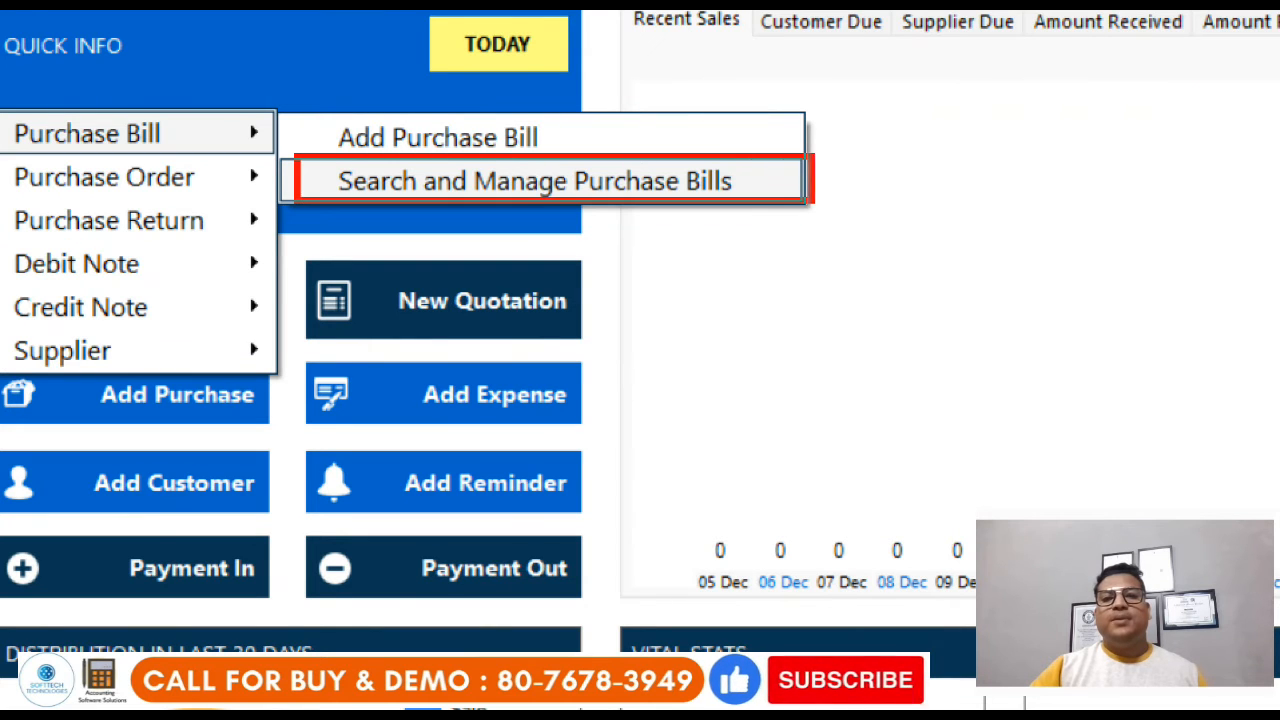
pyautogui.click(768, 191)
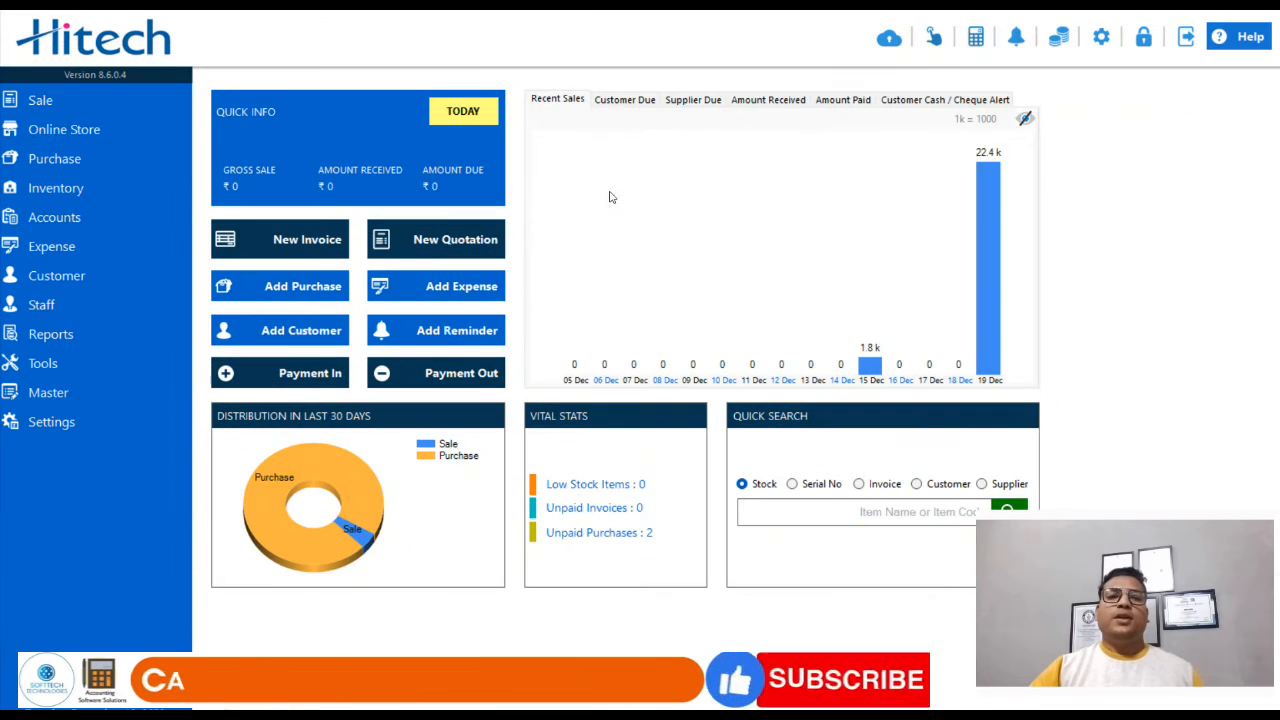
pyautogui.click(85, 158)
pyautogui.moveTo(299, 160)
pyautogui.click(415, 178)
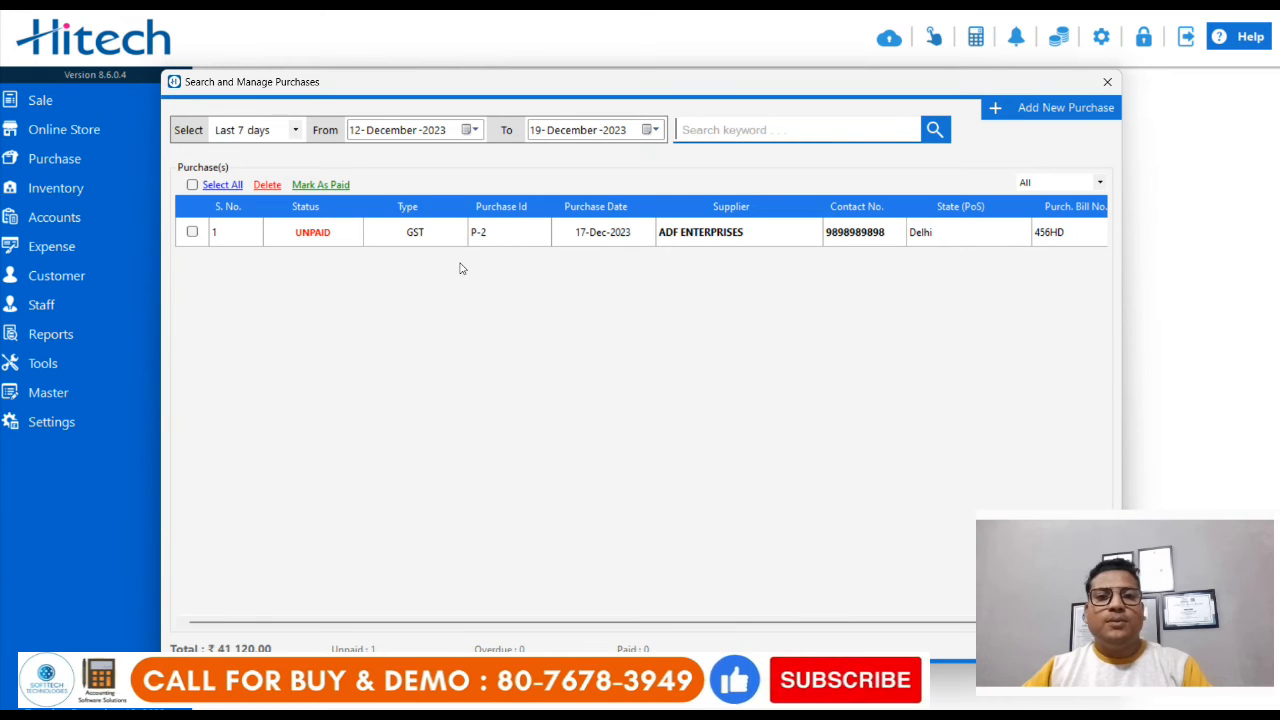
# Step: Open the details of the ADF ENTERPRISES purchase bill and set its shipping amount to 350
pyautogui.rightClick(508, 234)
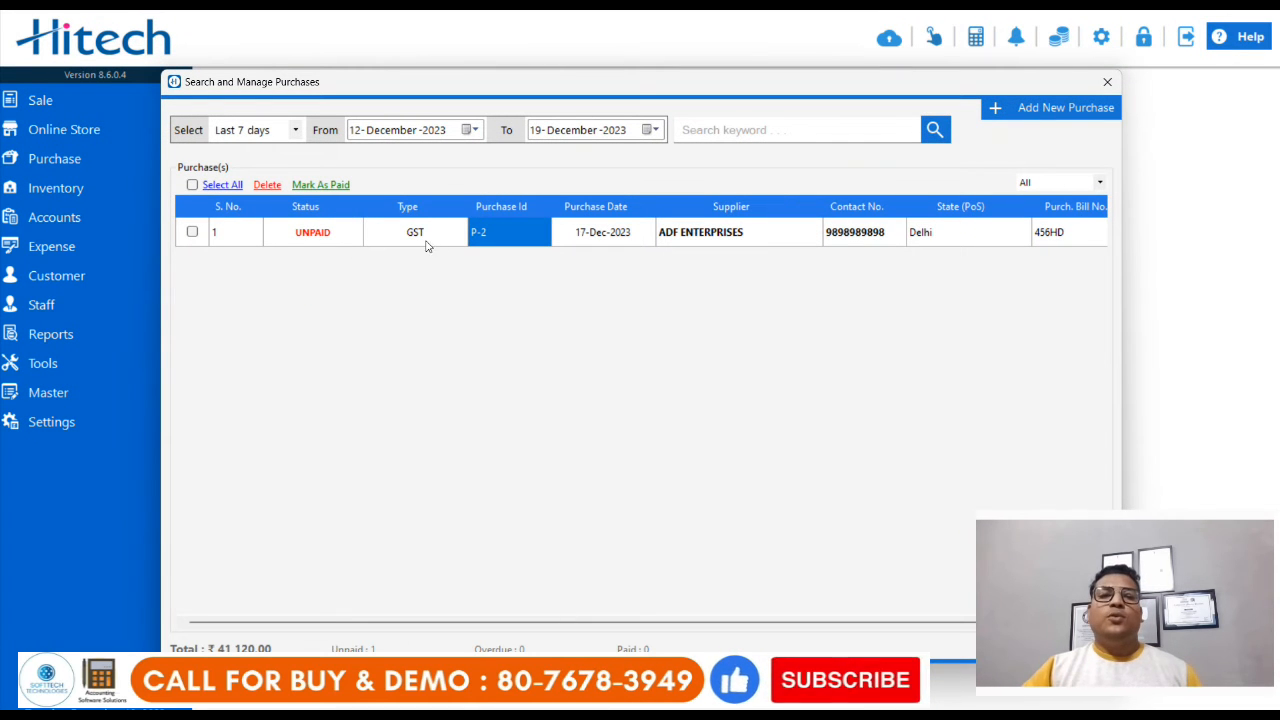
pyautogui.rightClick(405, 234)
pyautogui.click(458, 245)
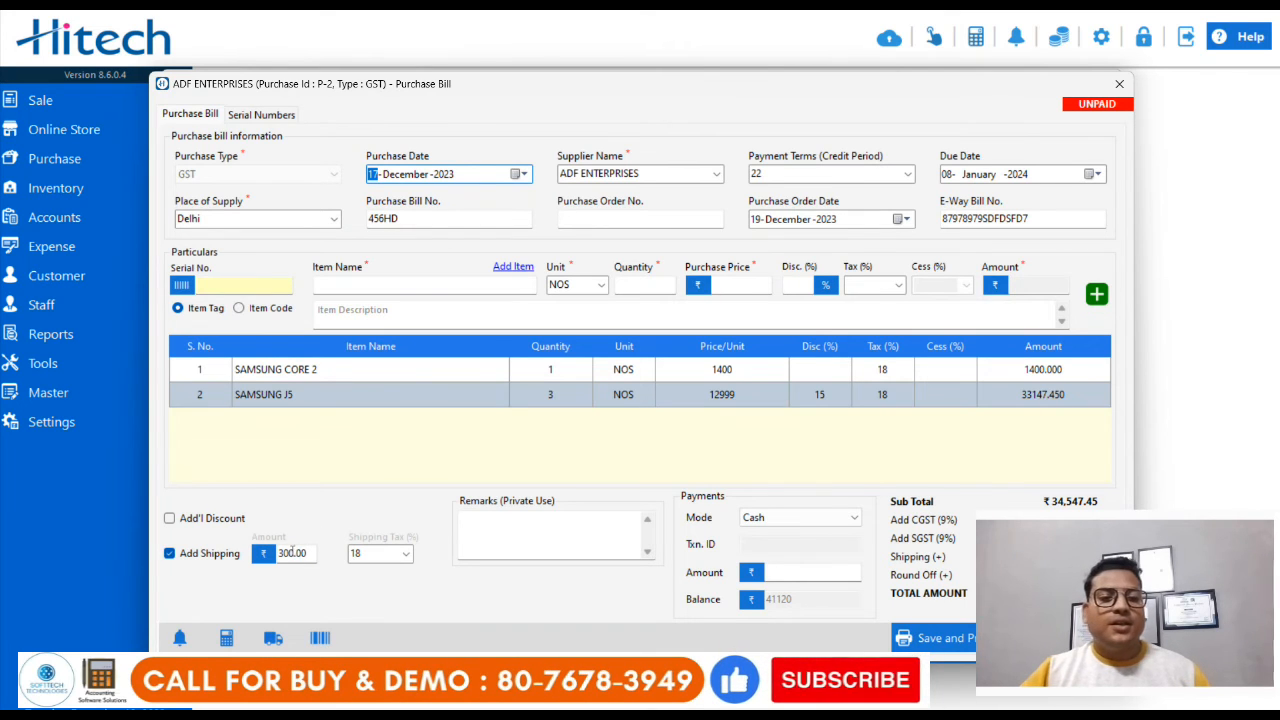
pyautogui.click(290, 553)
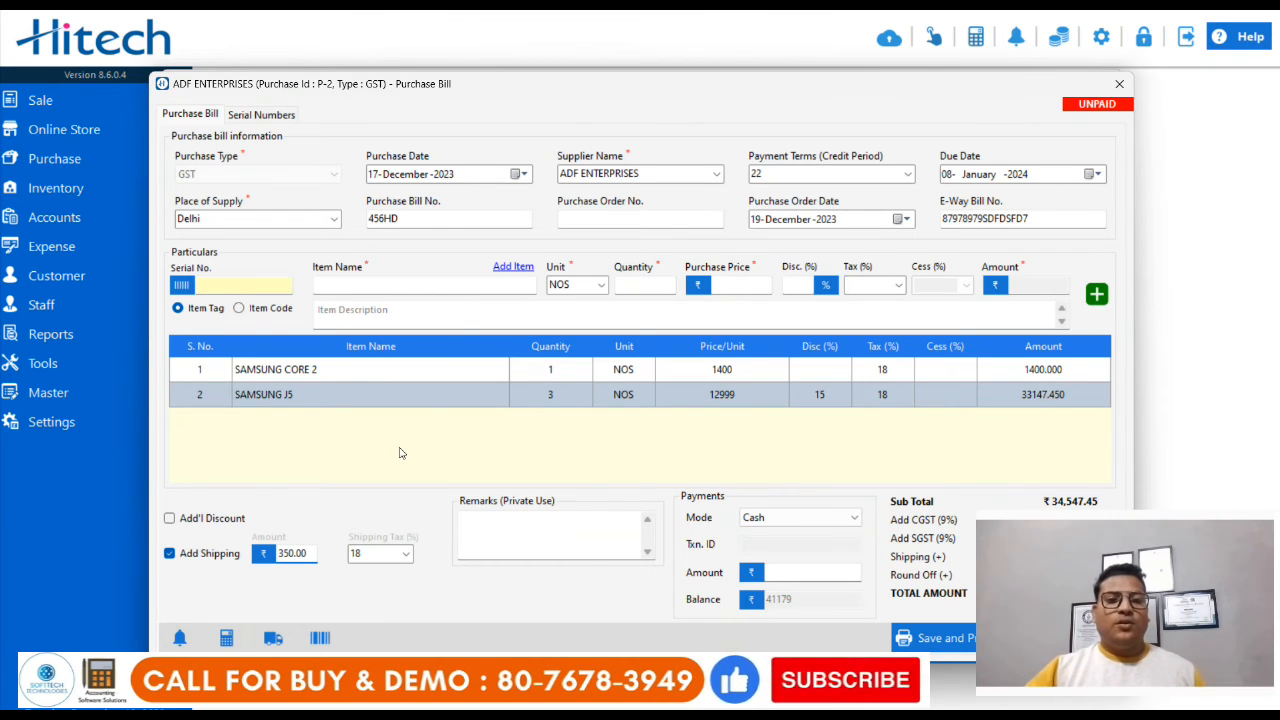
# Step: Edit the SAMSUNG J5 line to a 20% discount and save the updated particular
pyautogui.rightClick(793, 408)
pyautogui.click(825, 419)
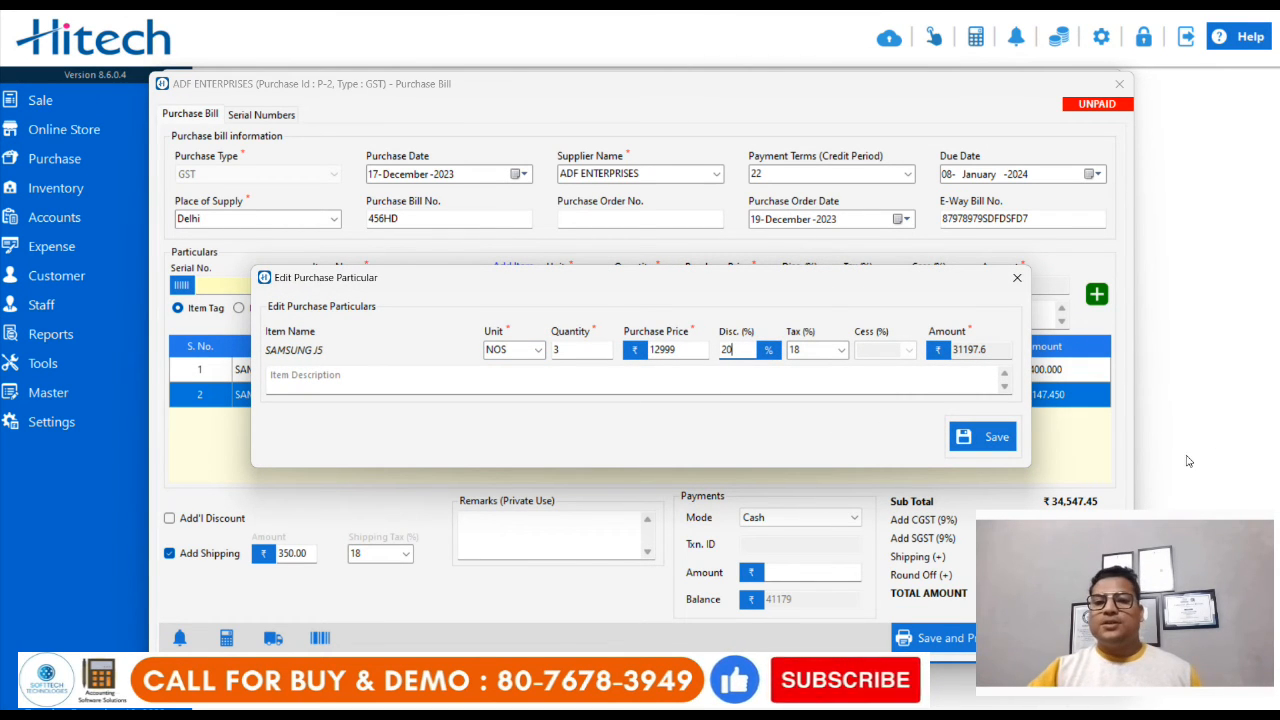
pyautogui.click(983, 436)
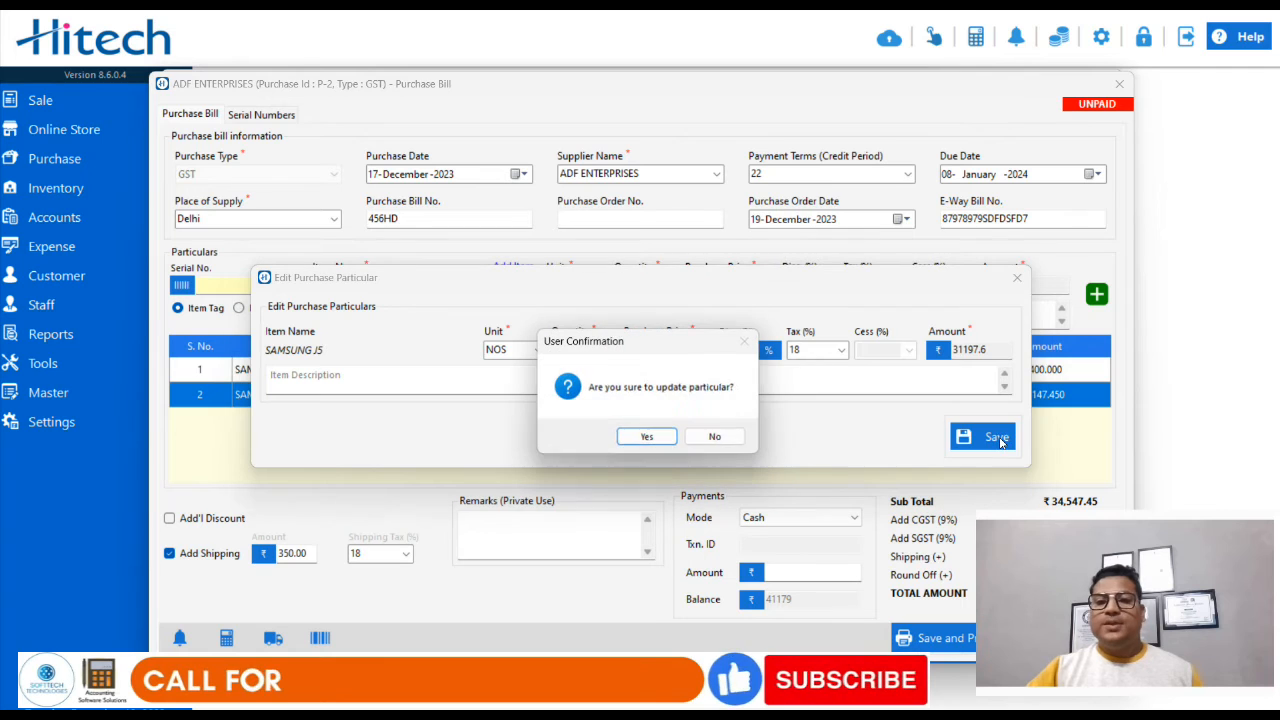
pyautogui.click(648, 438)
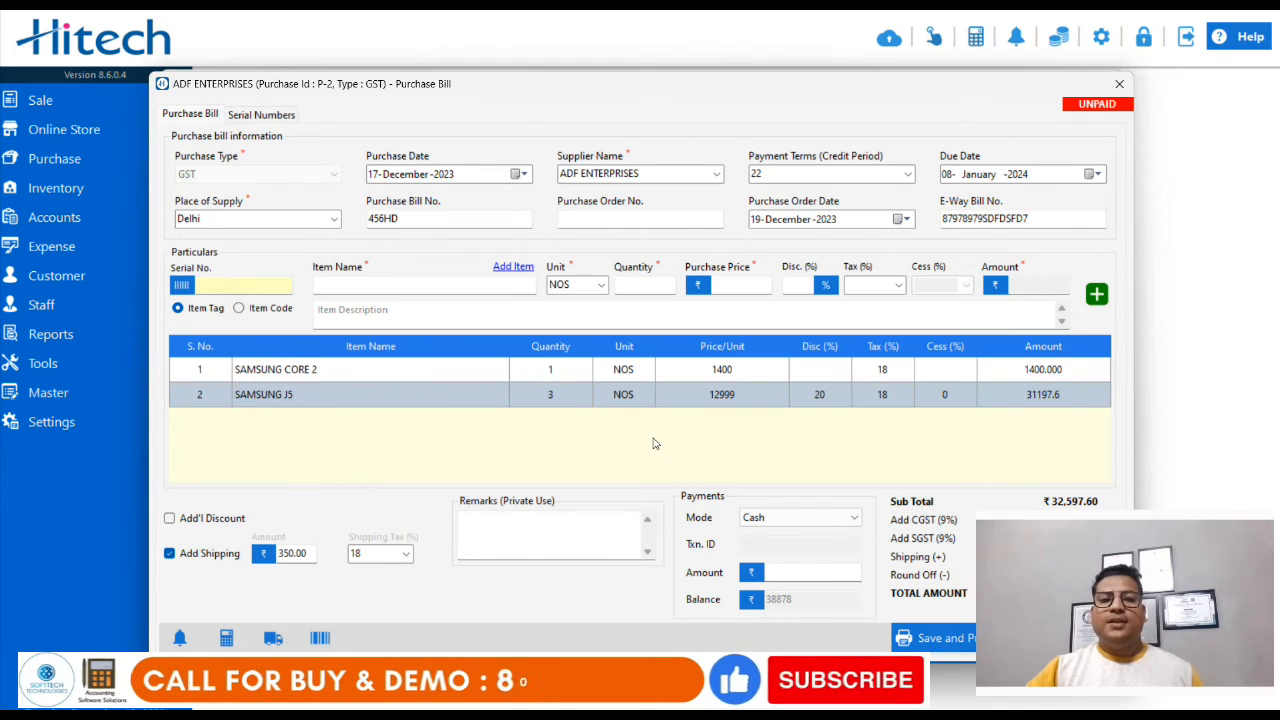
# Step: Save the edited purchase bill for printing, review the items and totals in its preview, and close it
pyautogui.click(940, 640)
pyautogui.click(652, 439)
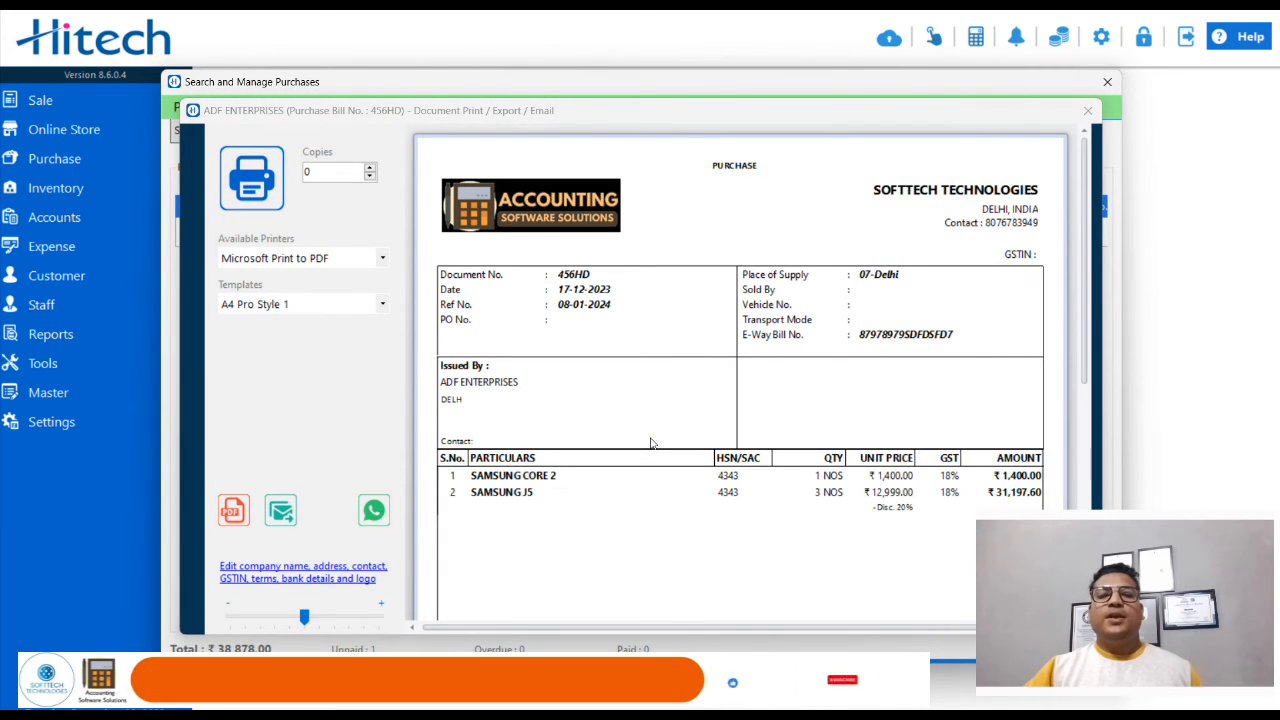
pyautogui.moveTo(1087, 232); pyautogui.dragTo(1092, 311)
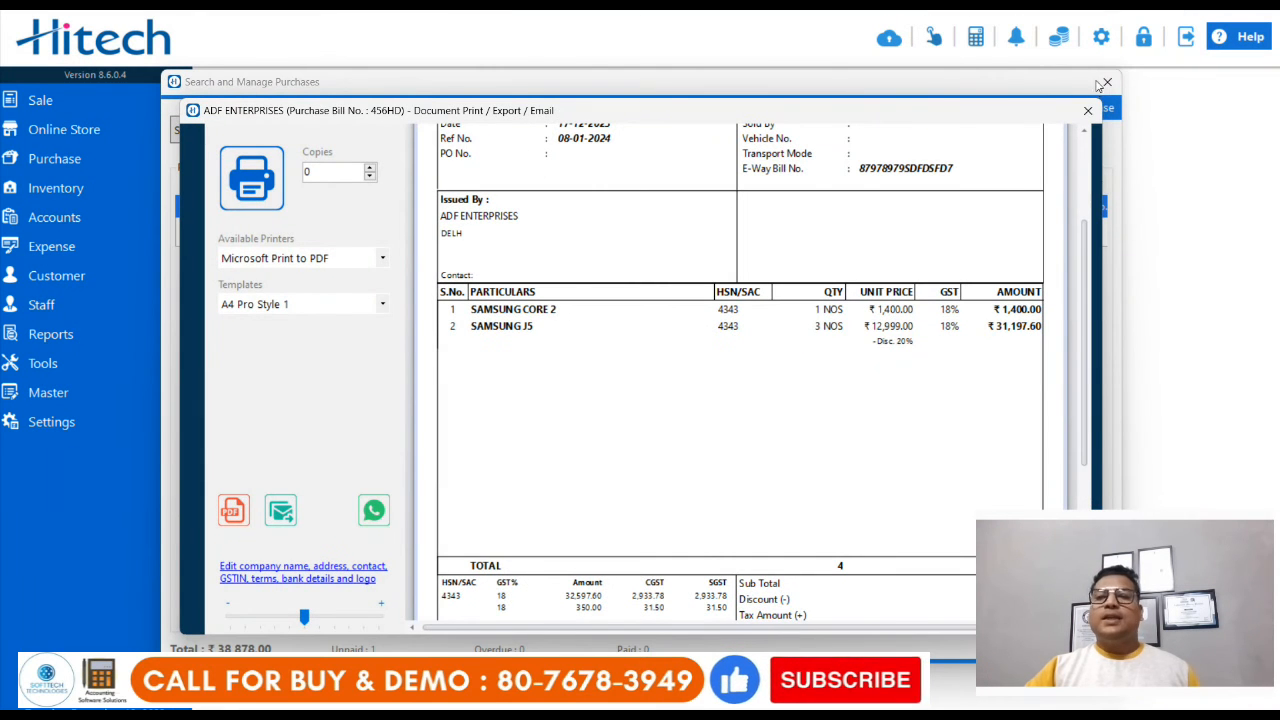
pyautogui.click(1088, 110)
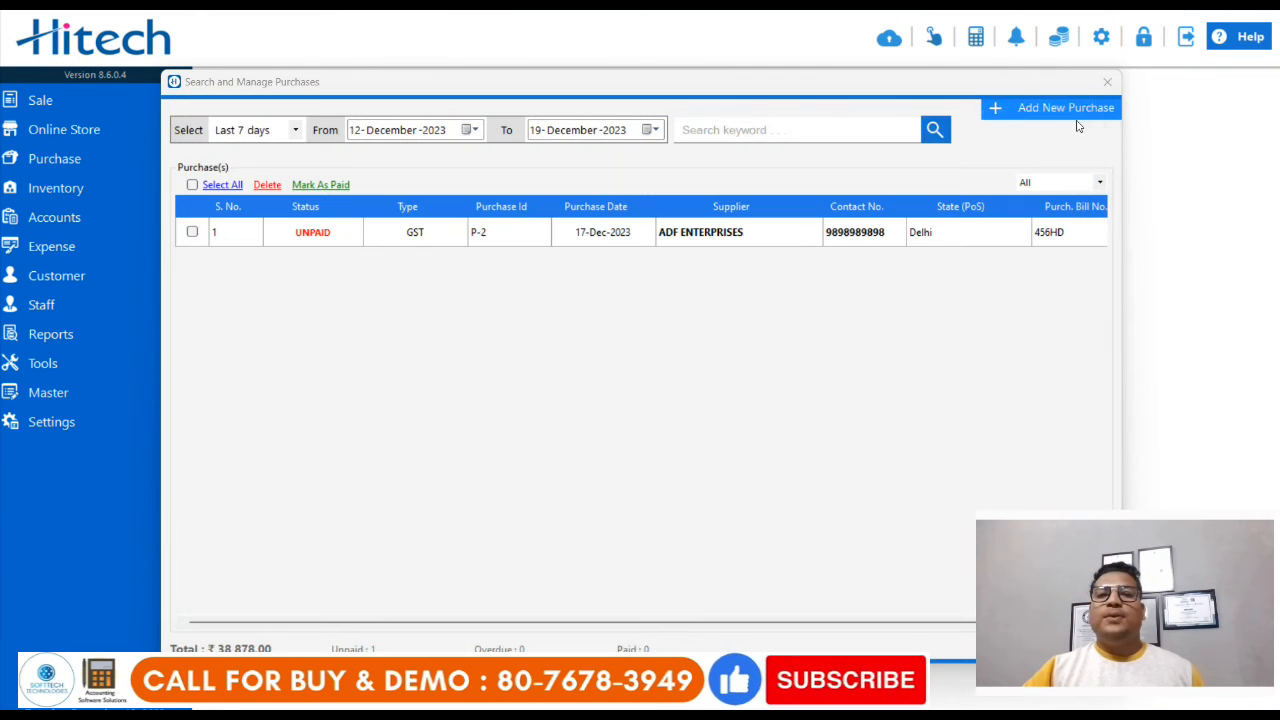
pyautogui.rightClick(417, 238)
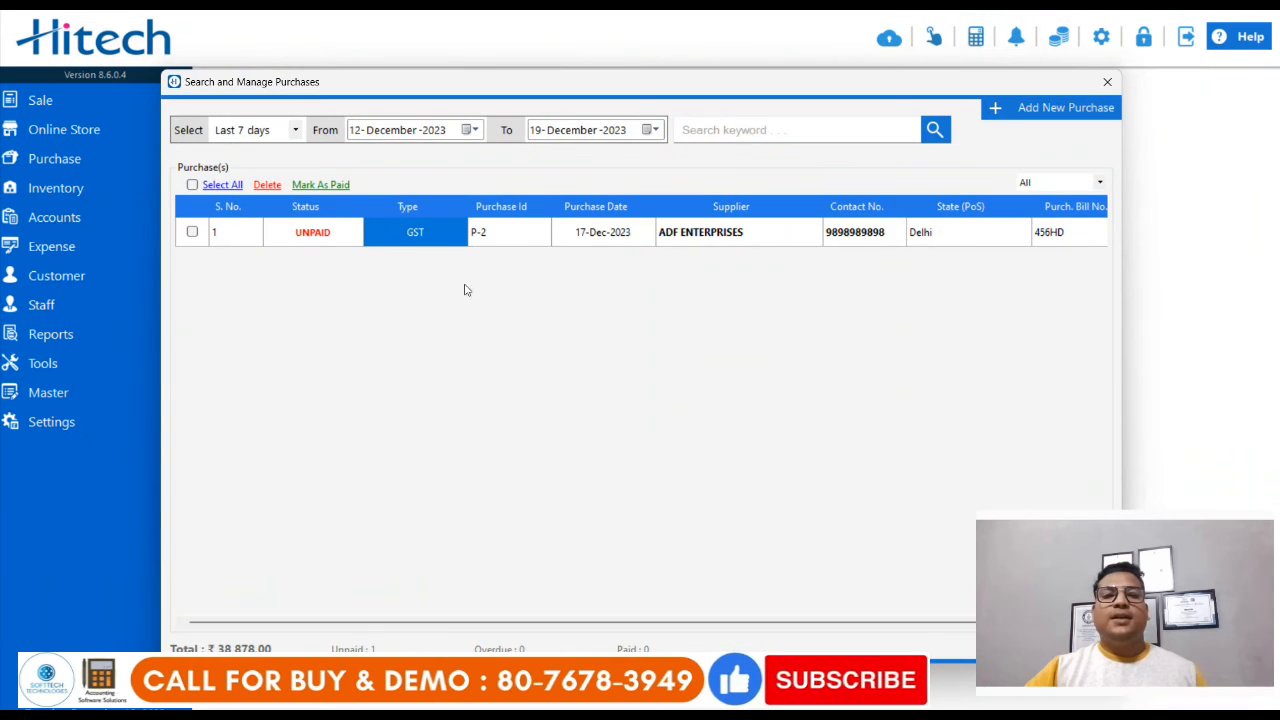
pyautogui.rightClick(401, 160)
pyautogui.click(476, 316)
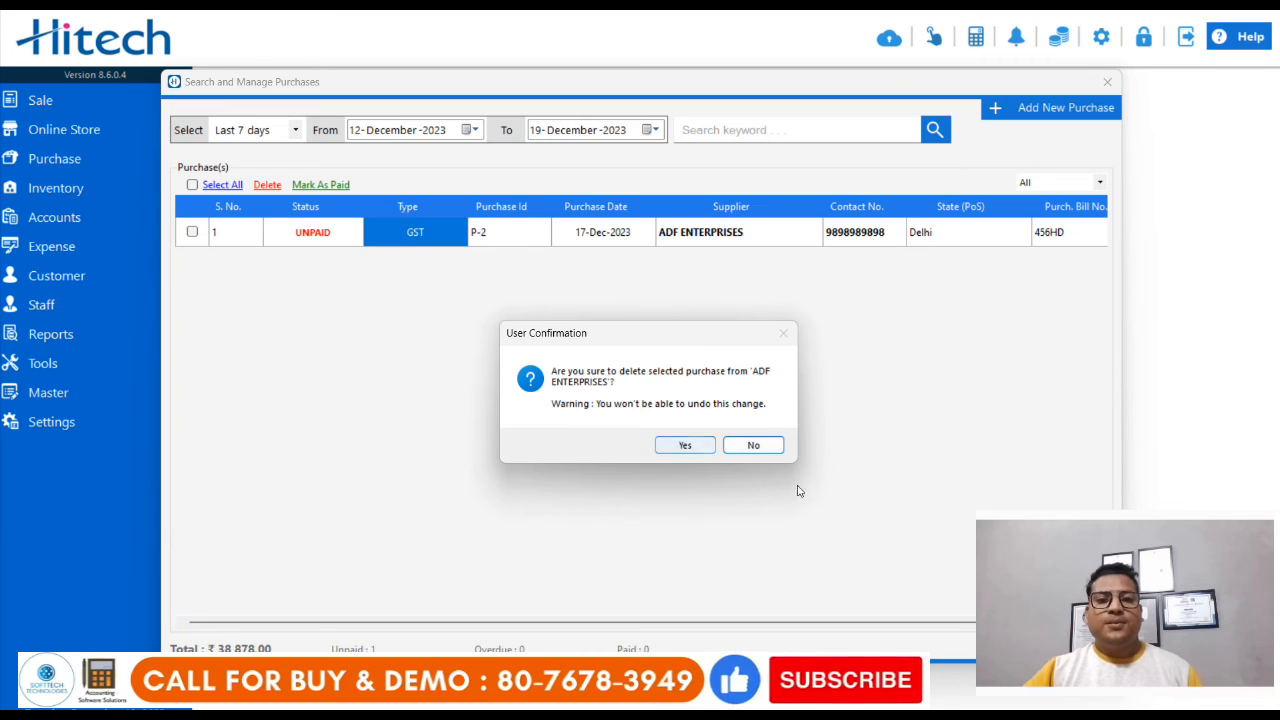
pyautogui.click(772, 450)
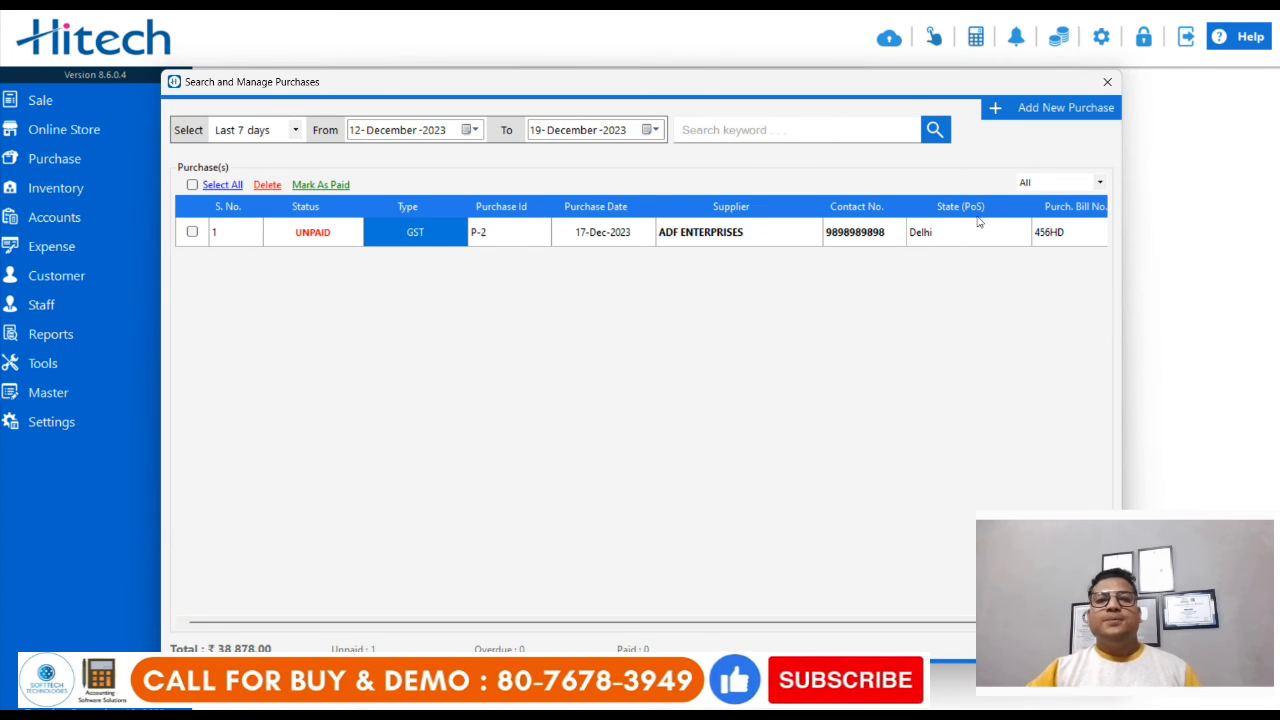